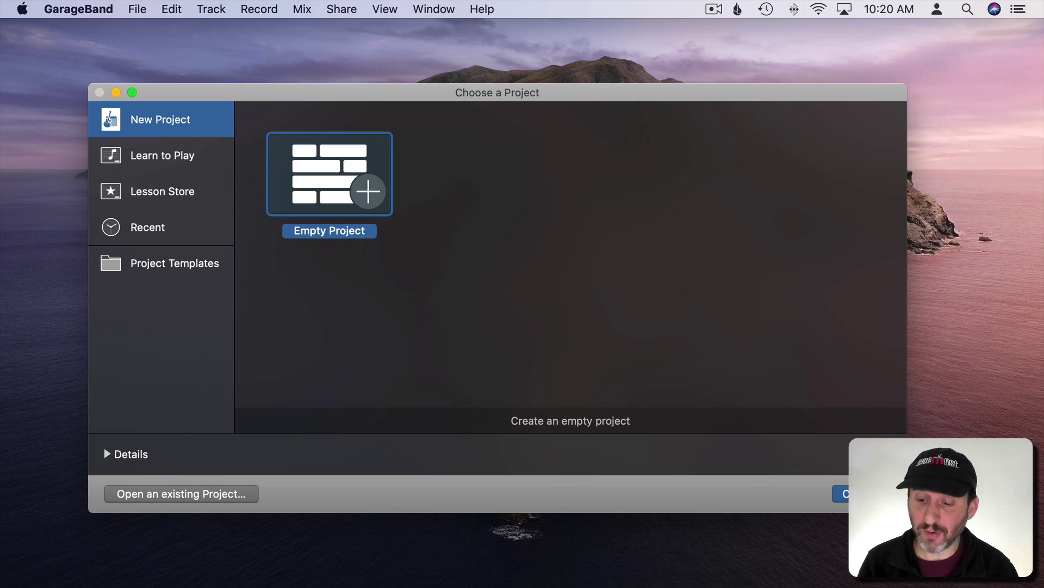
Create an empty project with a Drummer track
click(843, 493)
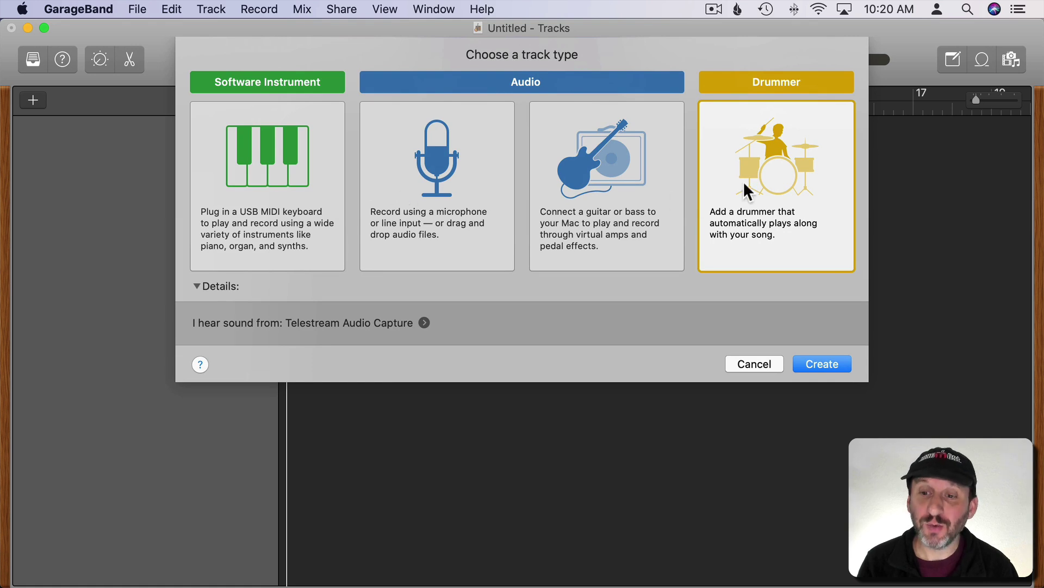
click(828, 368)
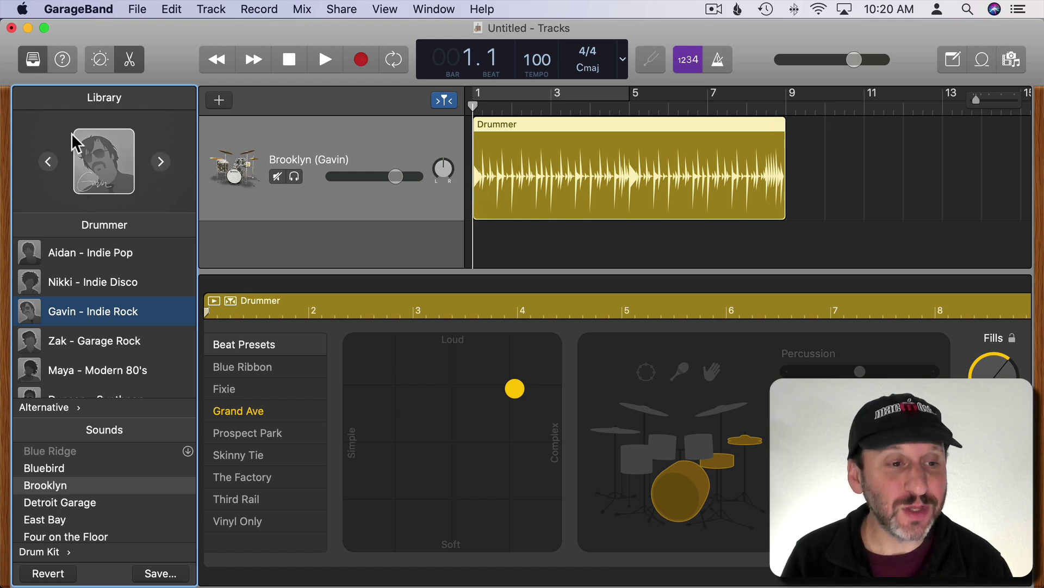
scroll(81, 342, down, 1)
scroll(80, 343, up, 1)
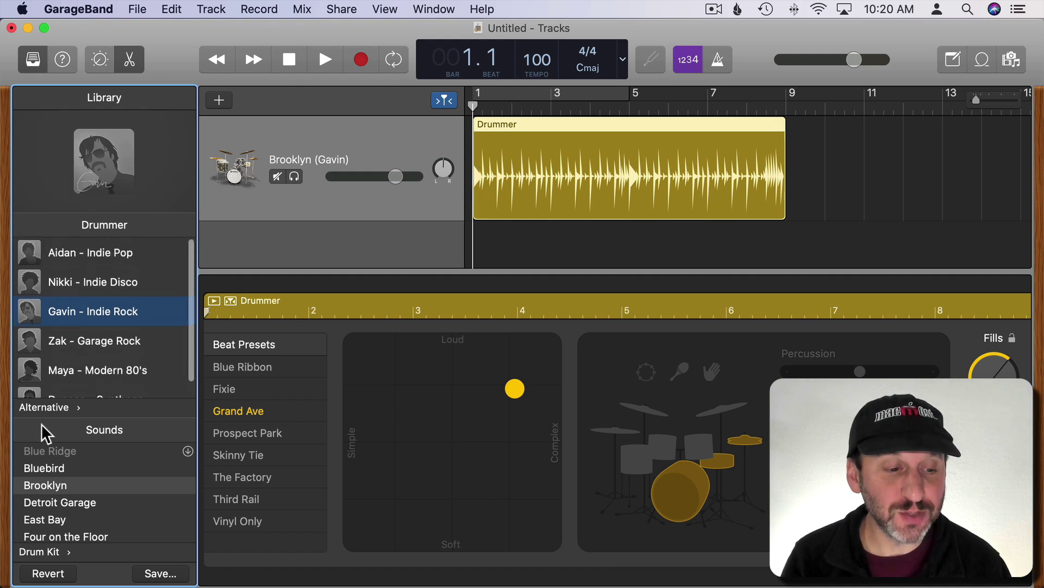
Pick Gavin – Indie Rock from the Alternative genre as the drummer
click(38, 408)
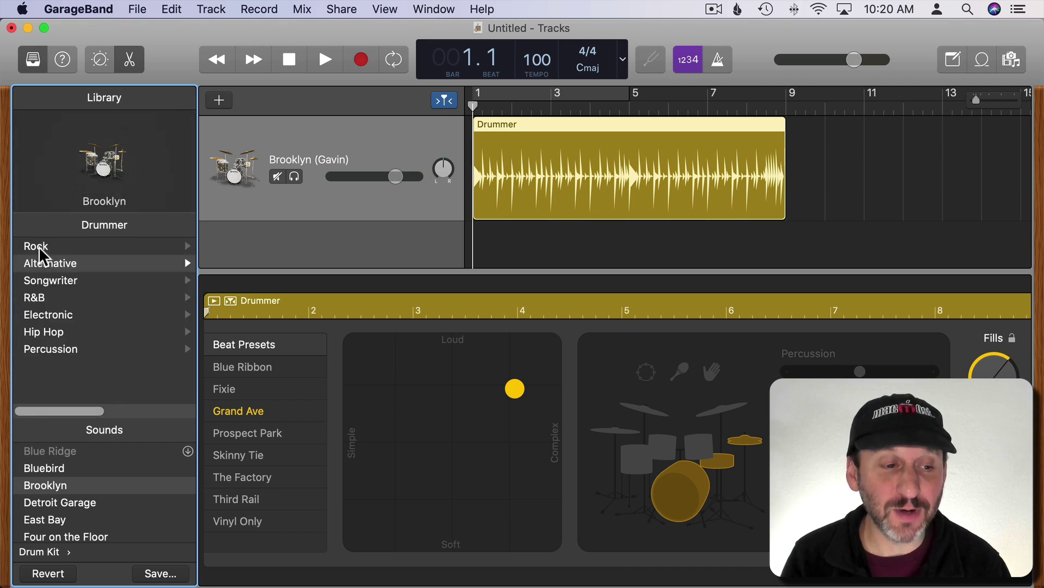
click(38, 246)
click(39, 408)
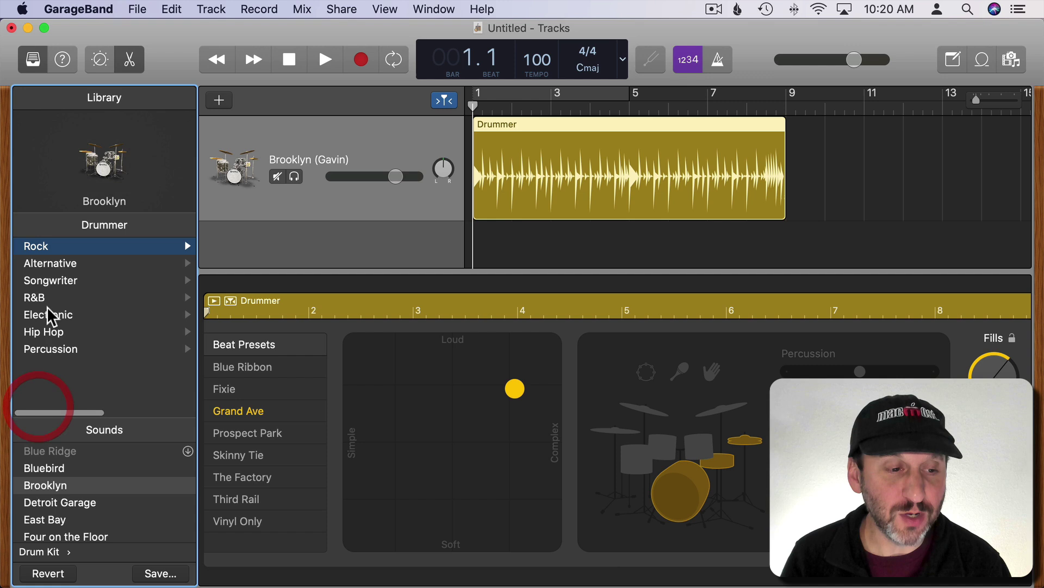
click(51, 260)
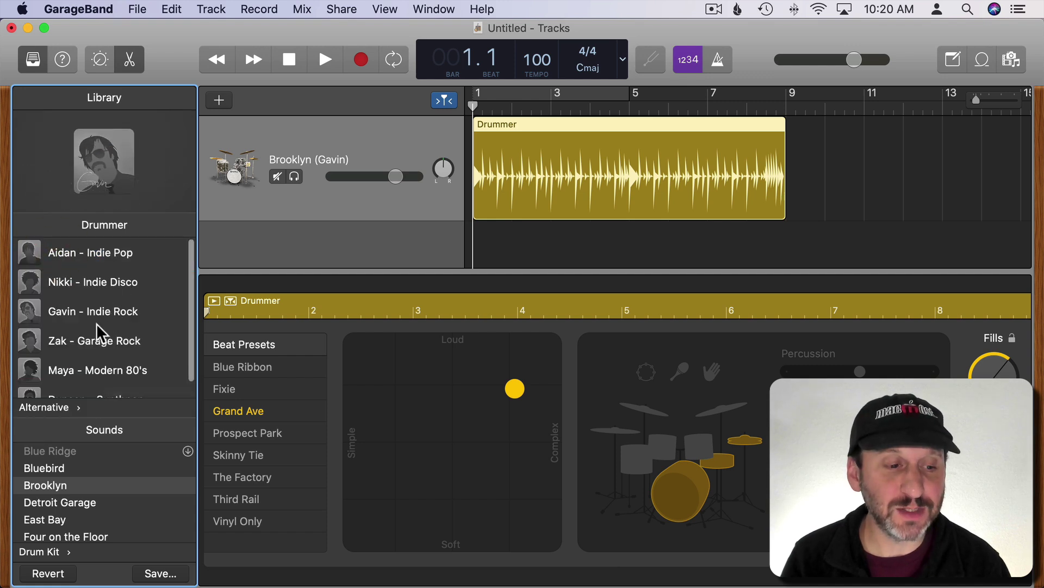
click(57, 310)
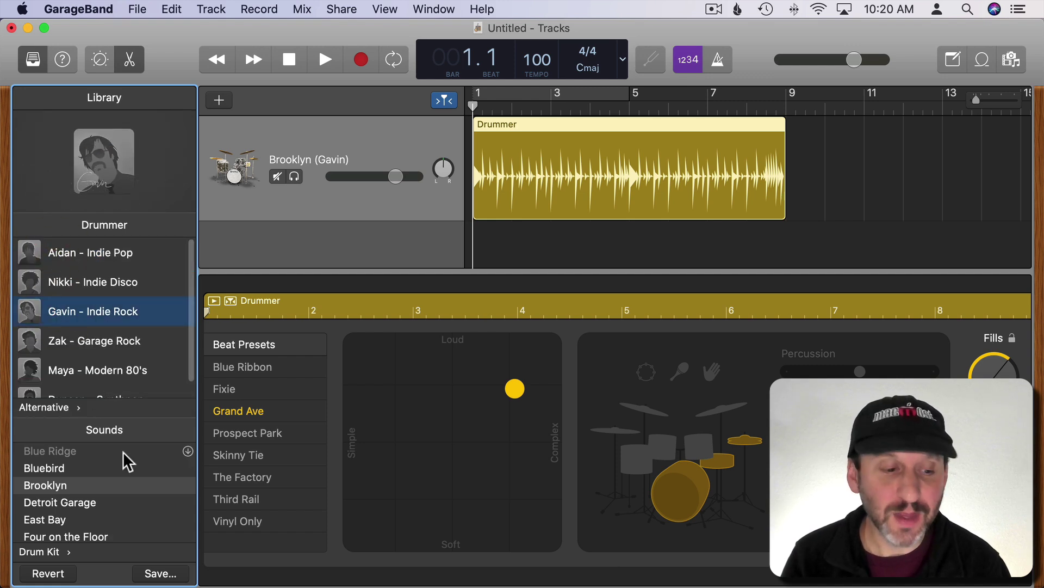
Switch the drummer to the Brooklyn kit and preview the drums
click(44, 485)
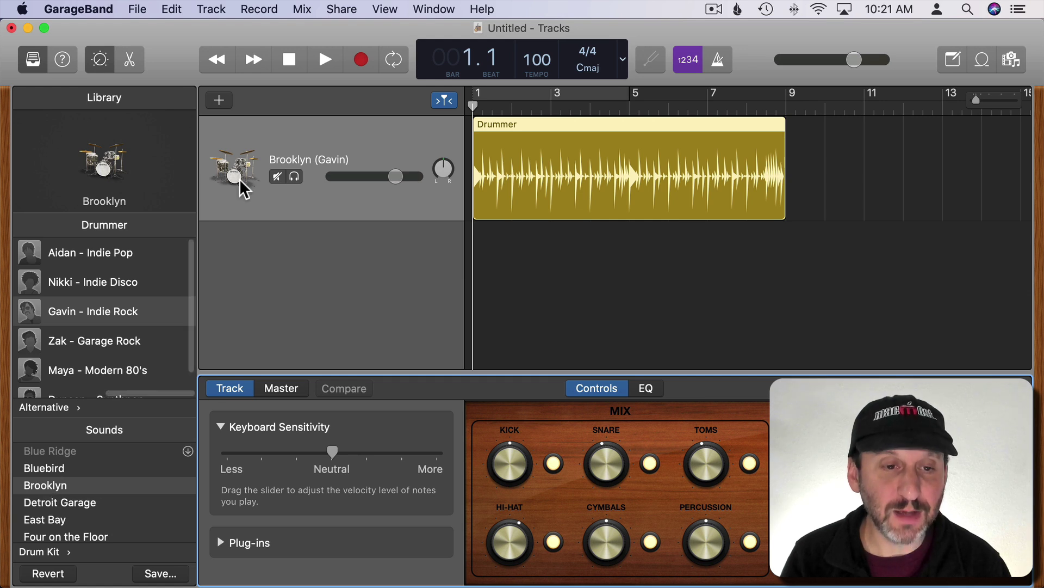
click(321, 62)
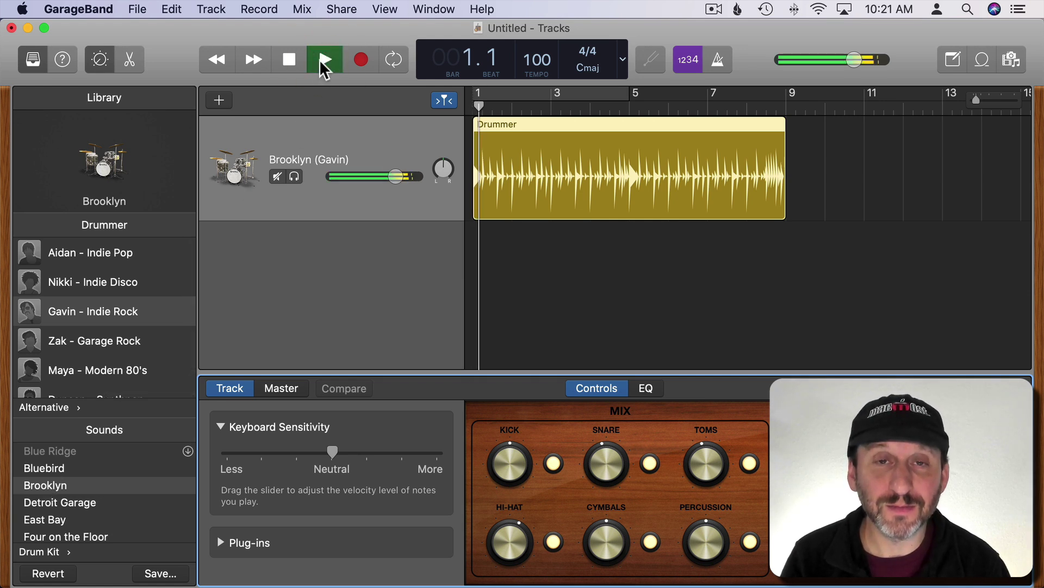
click(289, 59)
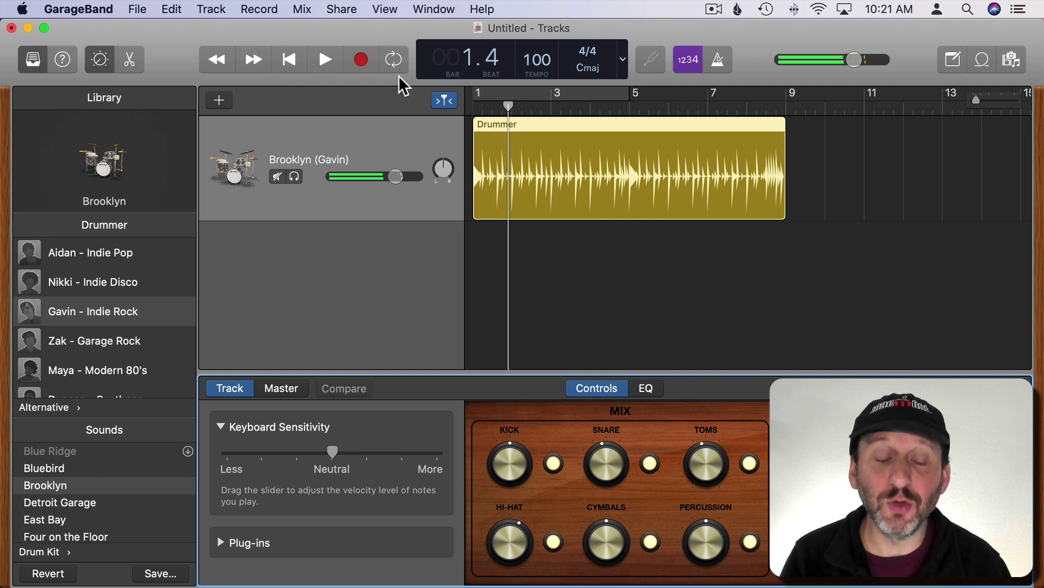
Turn on Cycle over bars 1–9 and play the loop
click(390, 59)
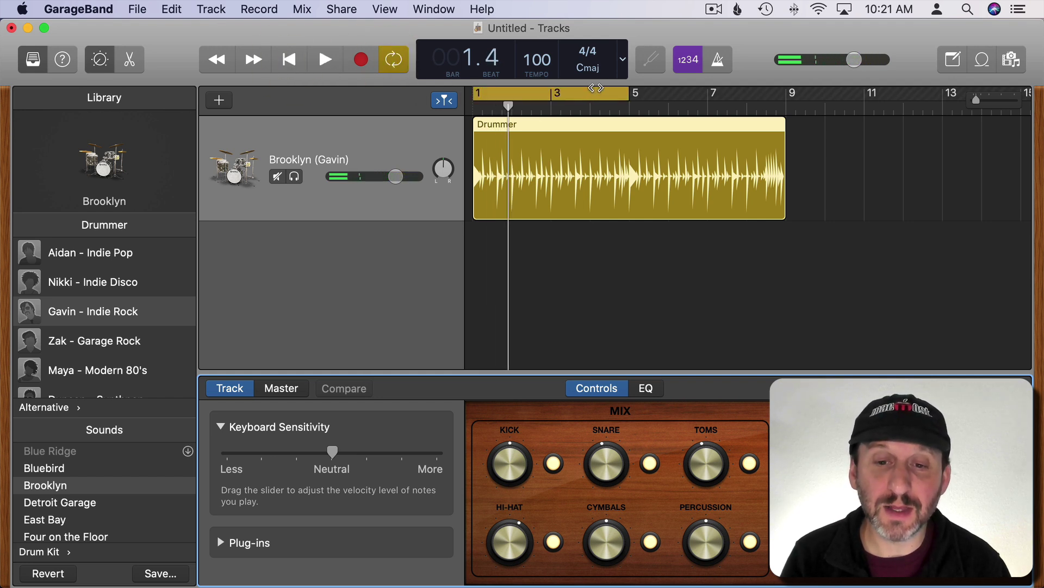
drag(626, 95, 787, 96)
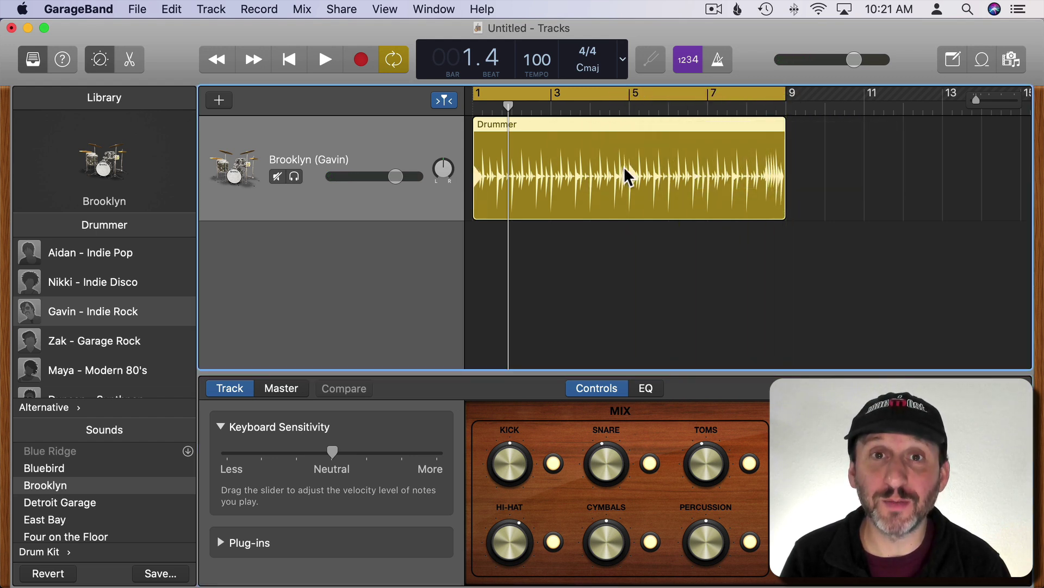
click(328, 54)
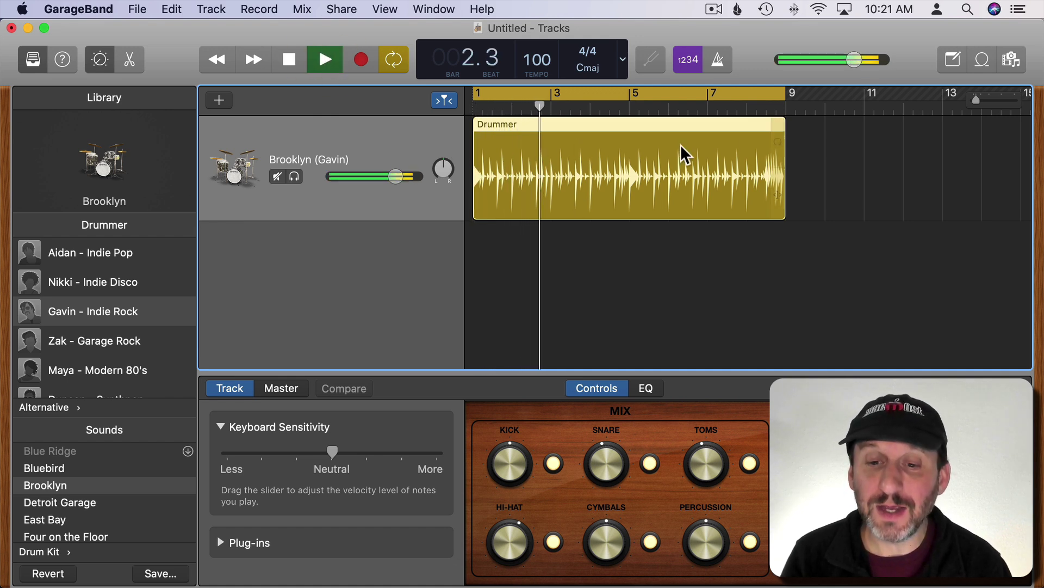
In the Drummer editor, try Skinny Tie and Third Rail, then return to Grand Ave
double_click(563, 140)
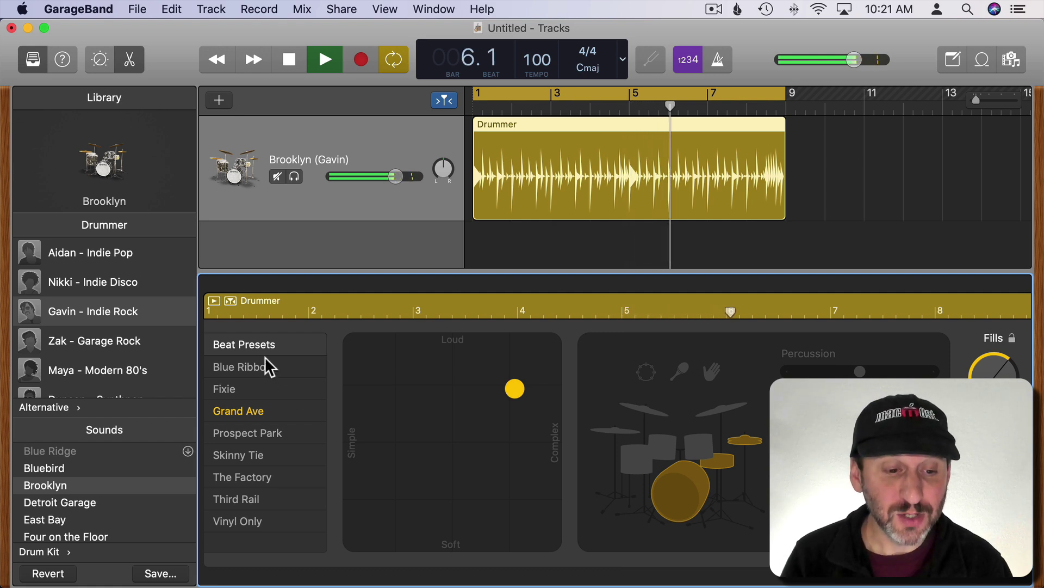
click(261, 455)
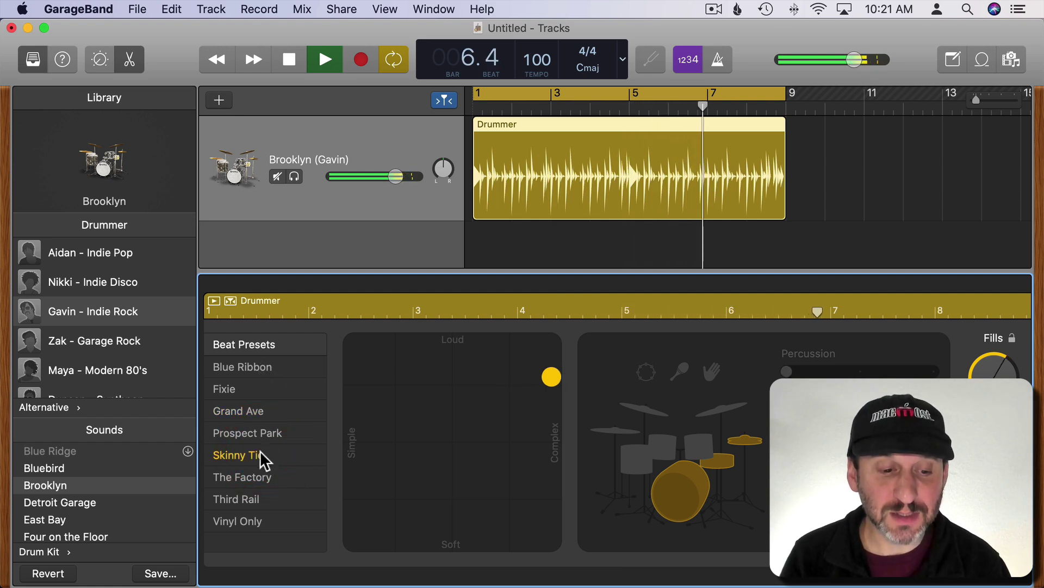
click(243, 498)
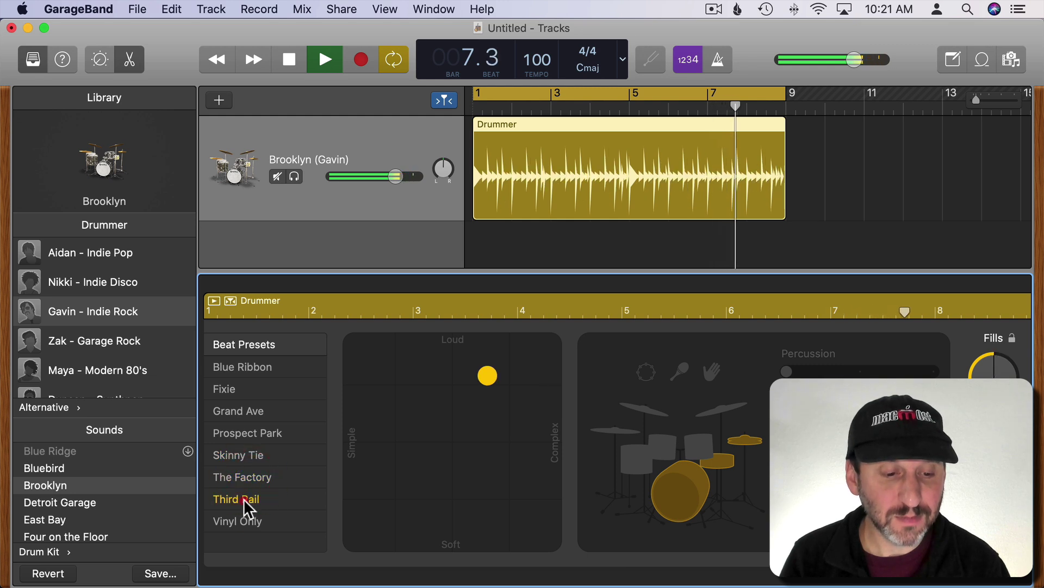
click(239, 413)
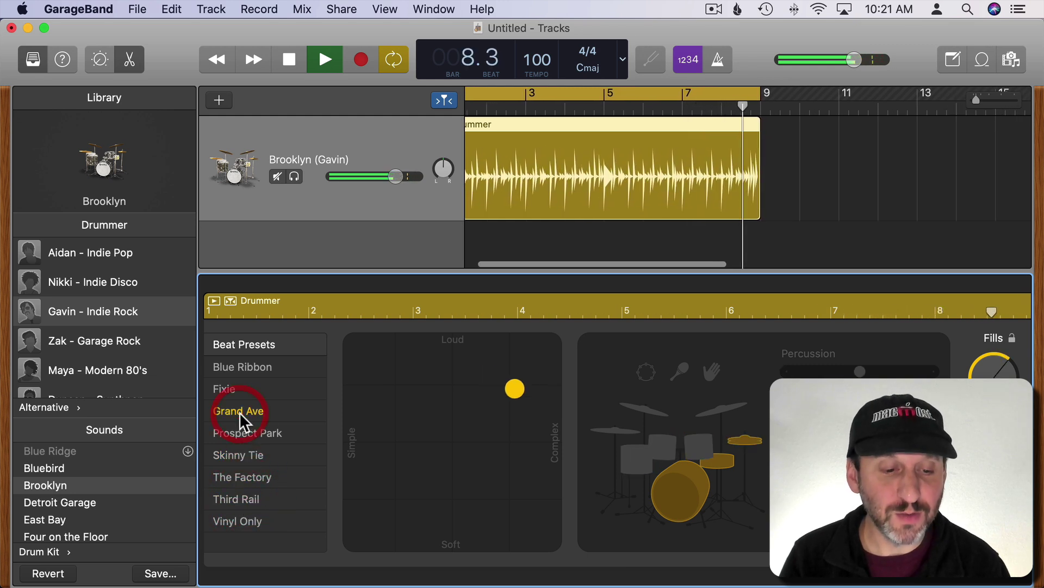
Make the beat simpler and softer, play toms, and raise swing to 58%
mouse_move(514, 388)
mouse_down()
mouse_move(405, 388)
mouse_move(510, 400)
mouse_move(459, 434)
mouse_move(450, 396)
mouse_move(469, 522)
mouse_move(569, 455)
mouse_move(386, 451)
mouse_move(453, 441)
mouse_up()
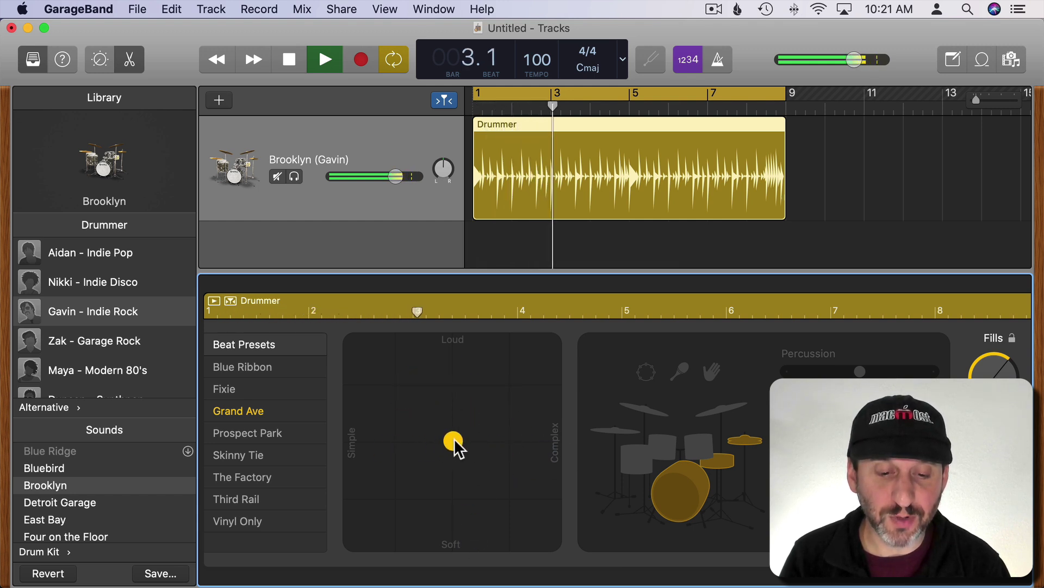
click(723, 410)
click(698, 443)
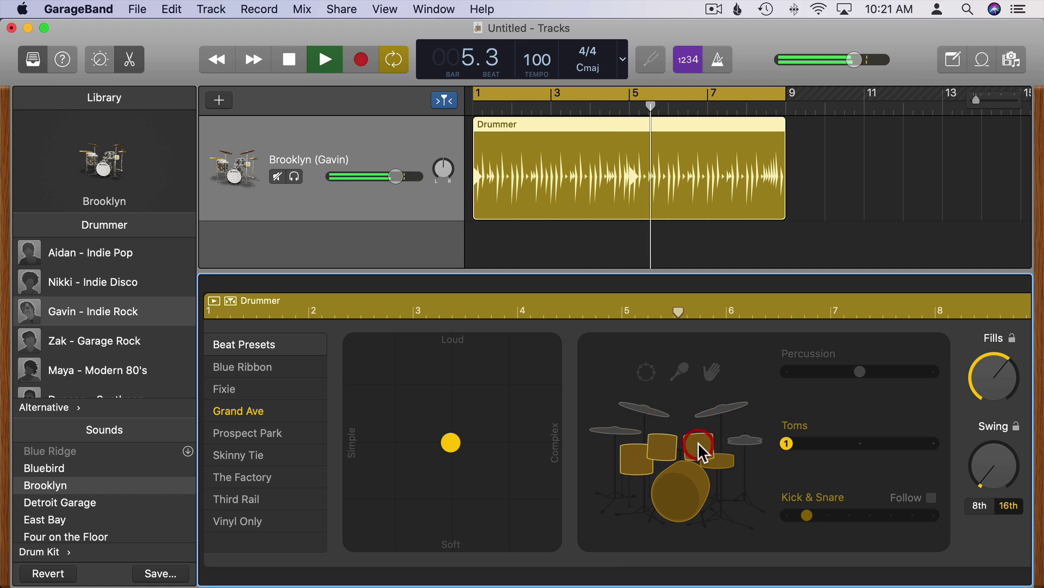
click(651, 371)
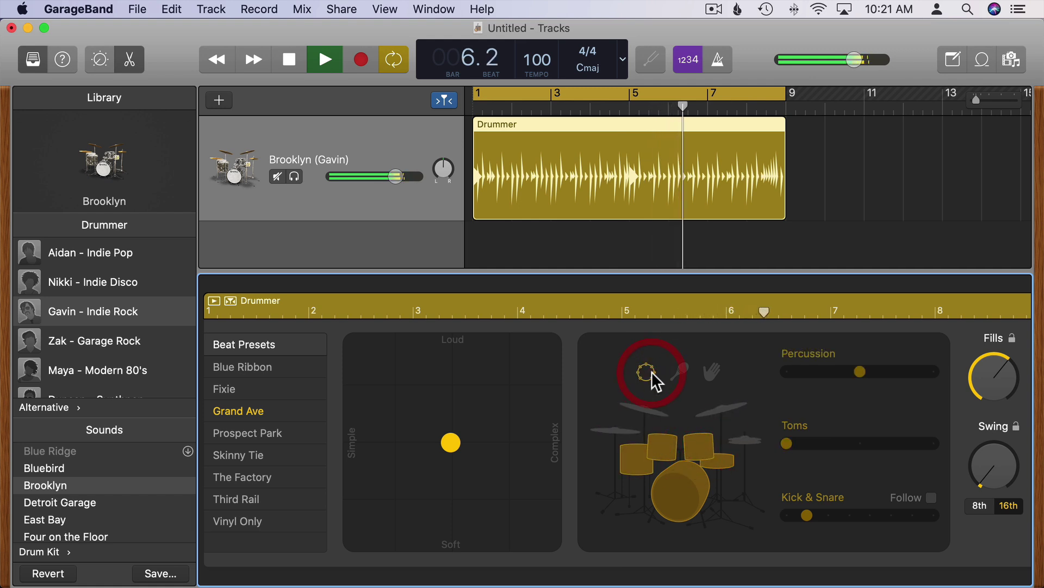
click(681, 371)
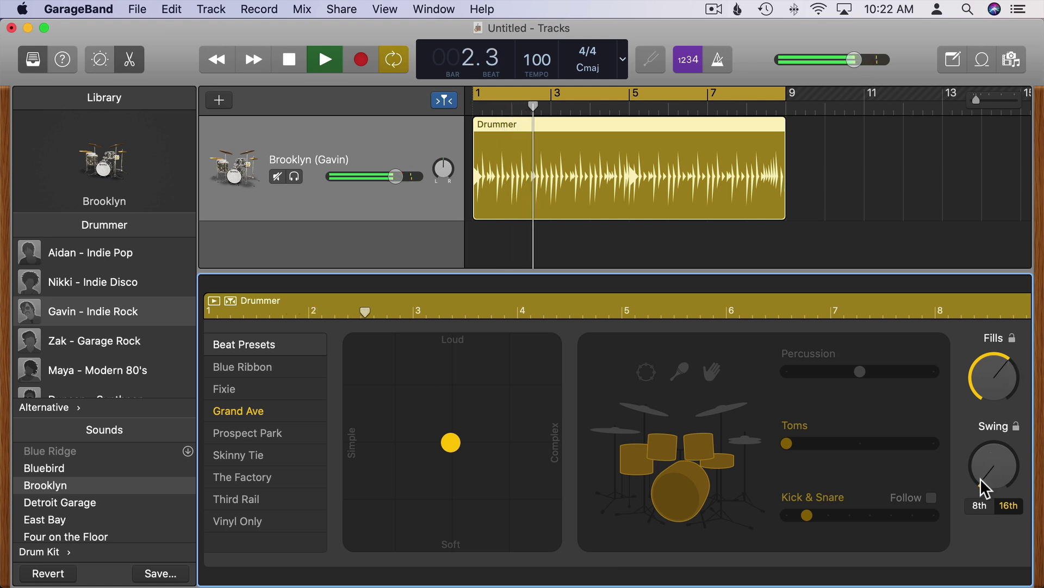
drag(995, 476, 1008, 435)
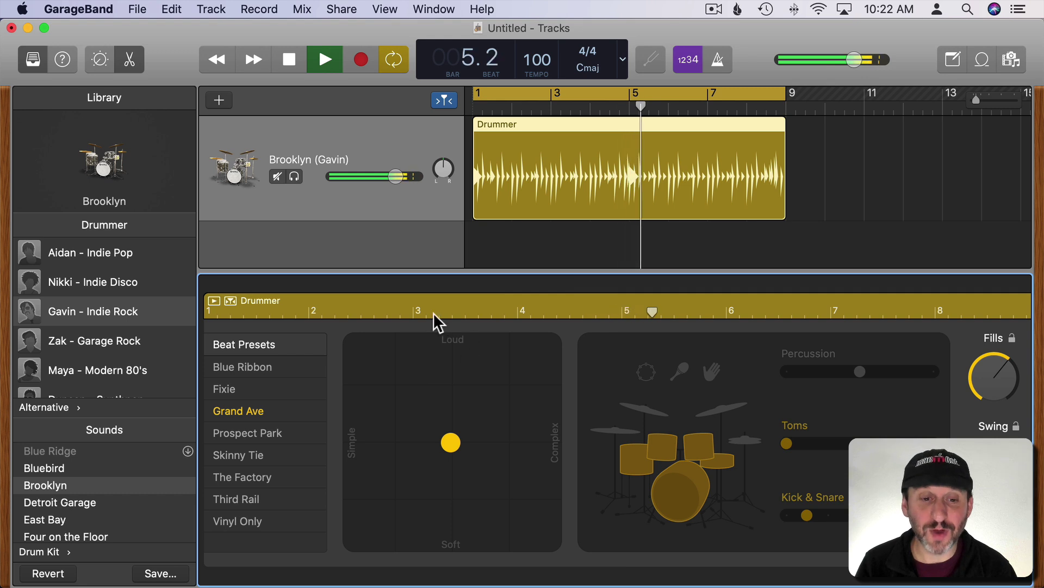
Stop playback, show time in minutes and seconds, and widen the timeline view
key(space)
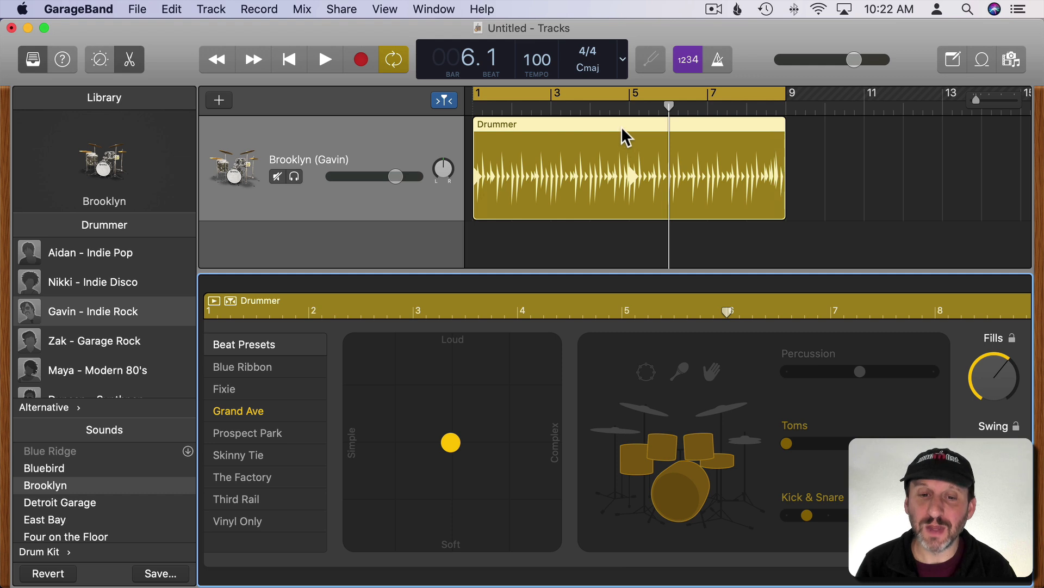
click(623, 60)
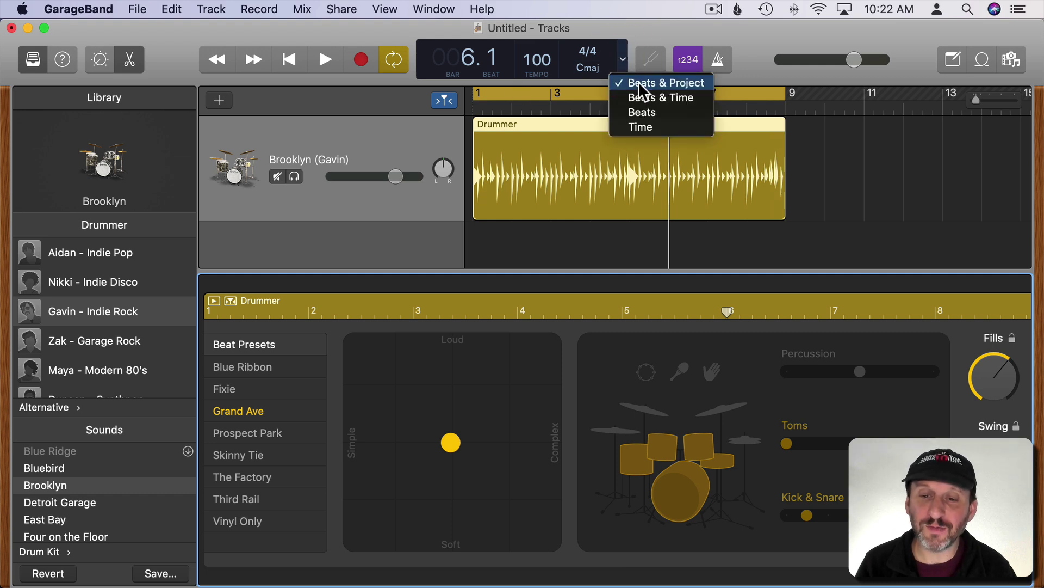
click(642, 126)
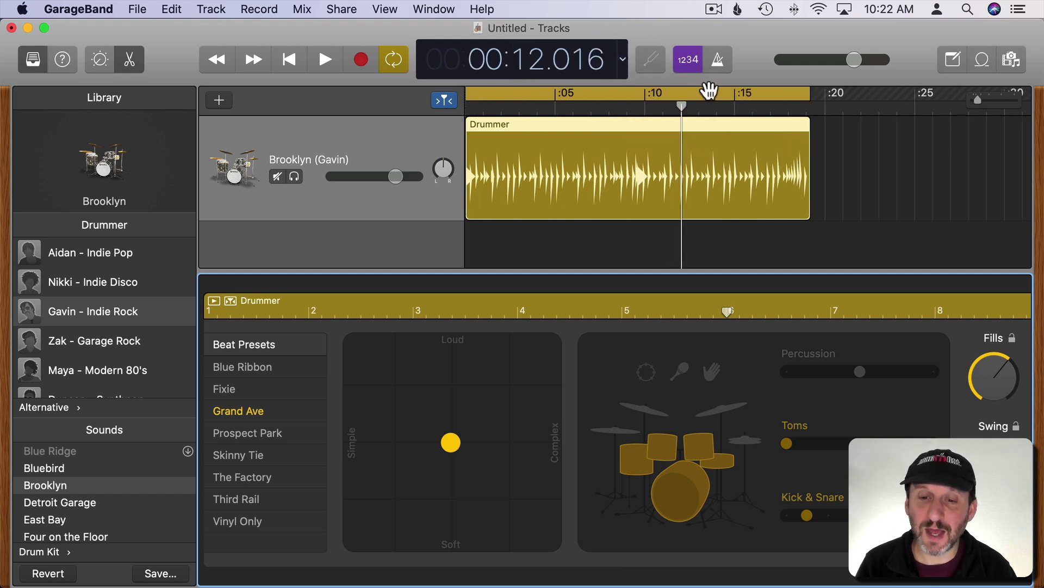
drag(977, 100, 971, 100)
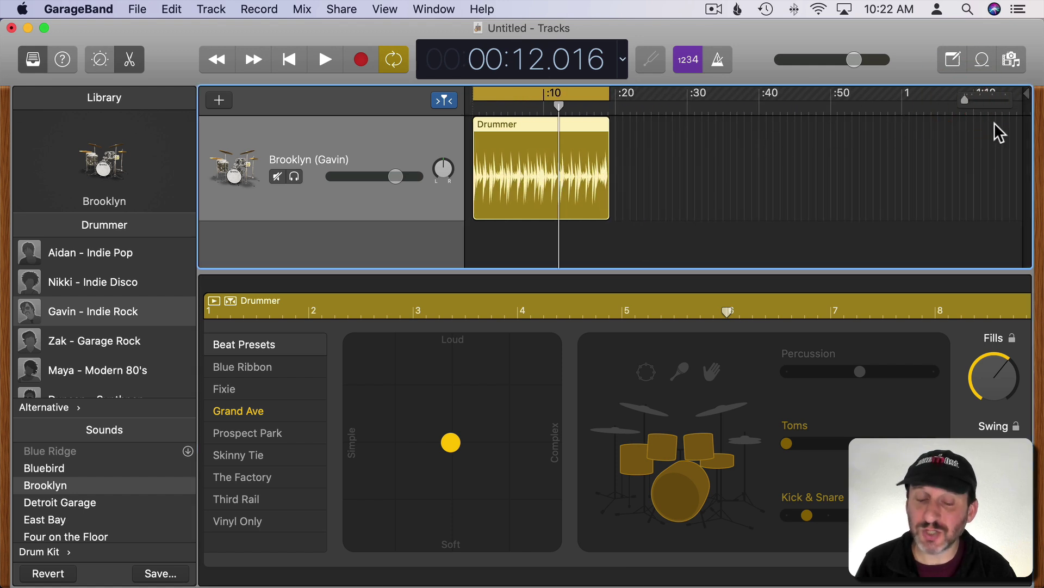
click(33, 60)
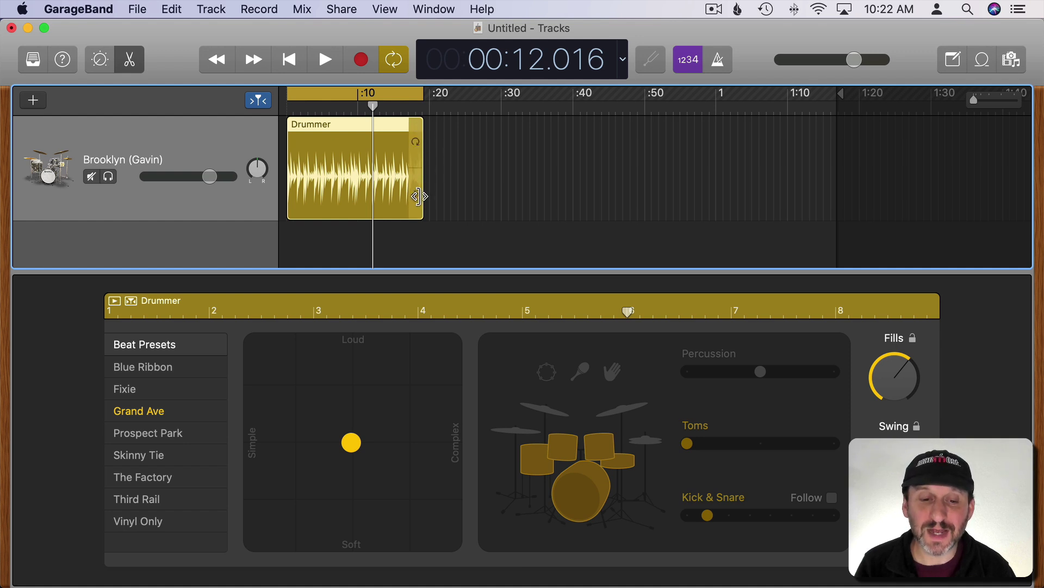
Extend the Drummer region to end at bar 53, back in bars and beats
drag(419, 197, 644, 198)
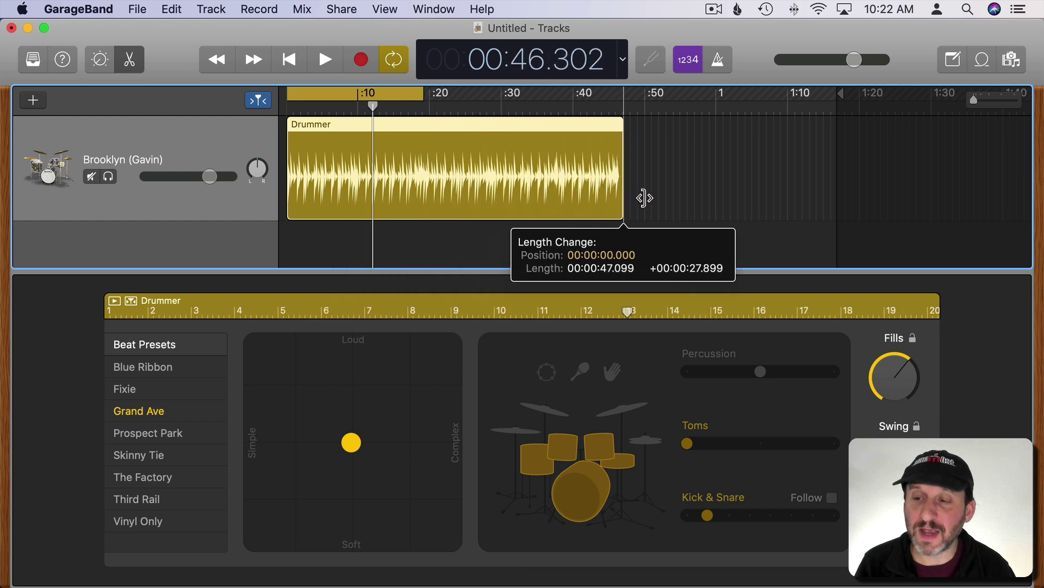
mouse_move(644, 198)
mouse_down()
mouse_move(1003, 187)
mouse_move(909, 186)
mouse_move(940, 186)
mouse_up()
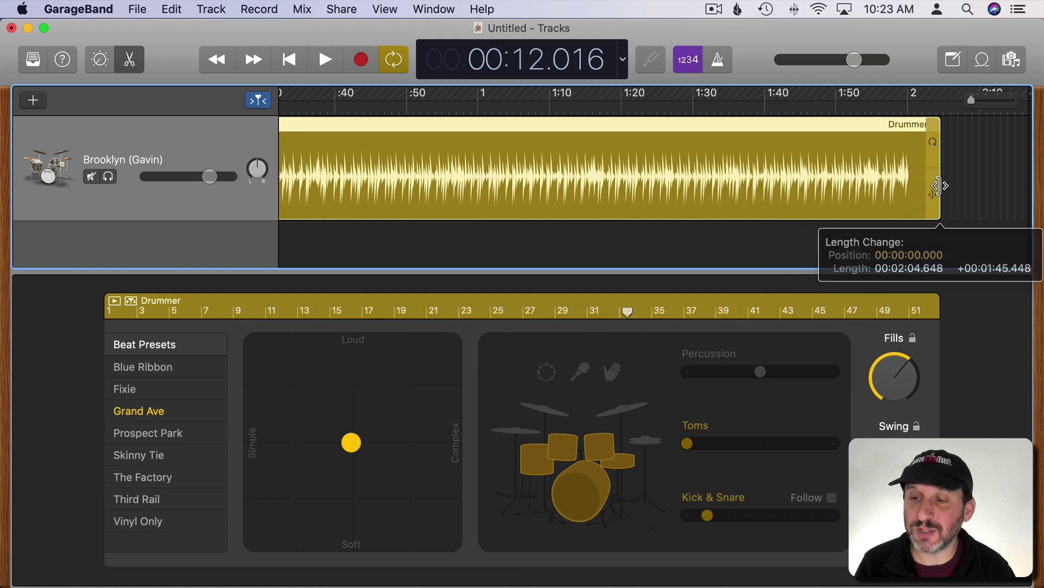
click(622, 52)
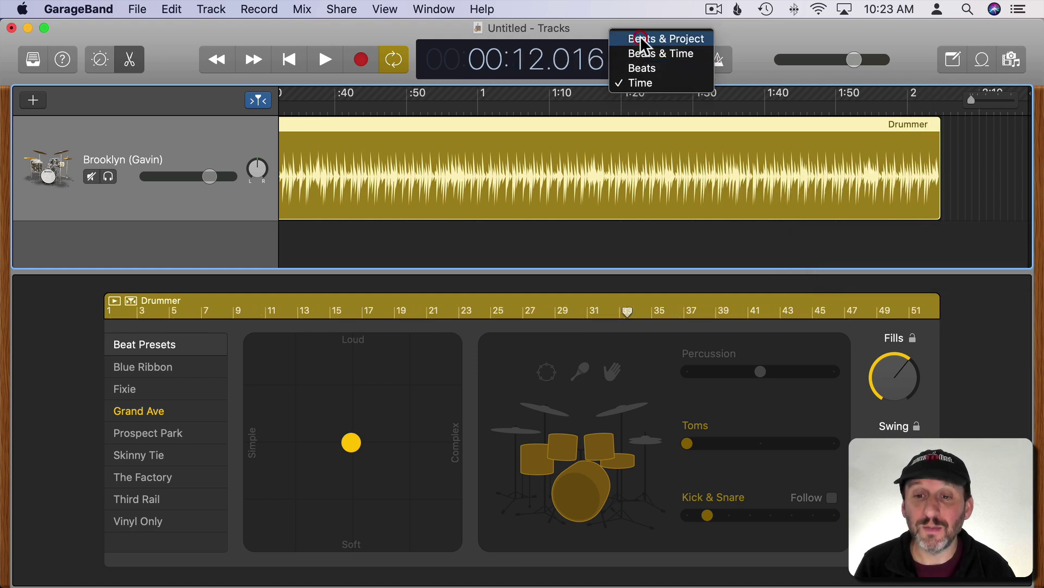
click(641, 36)
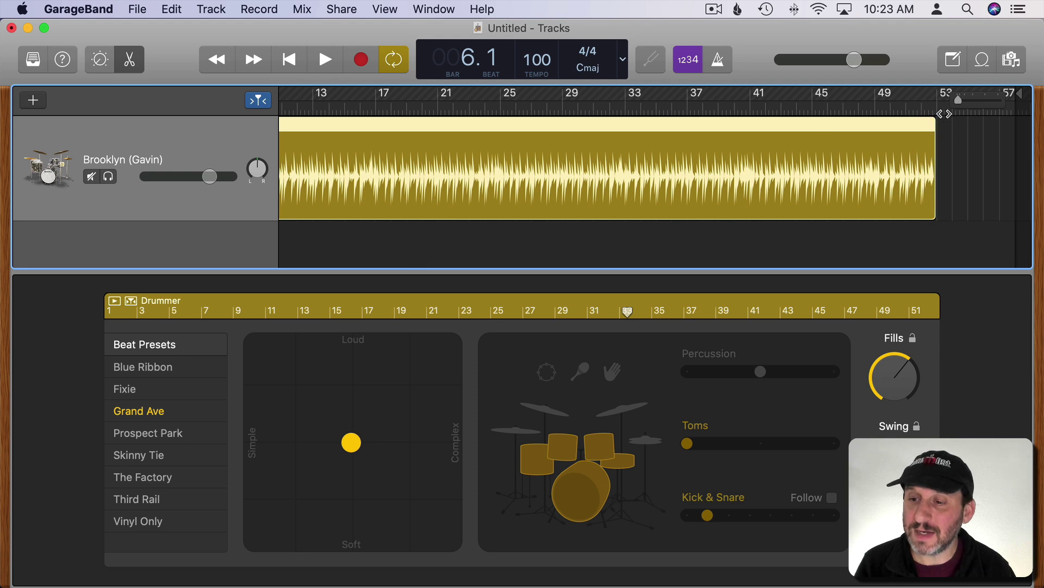
drag(936, 197, 923, 198)
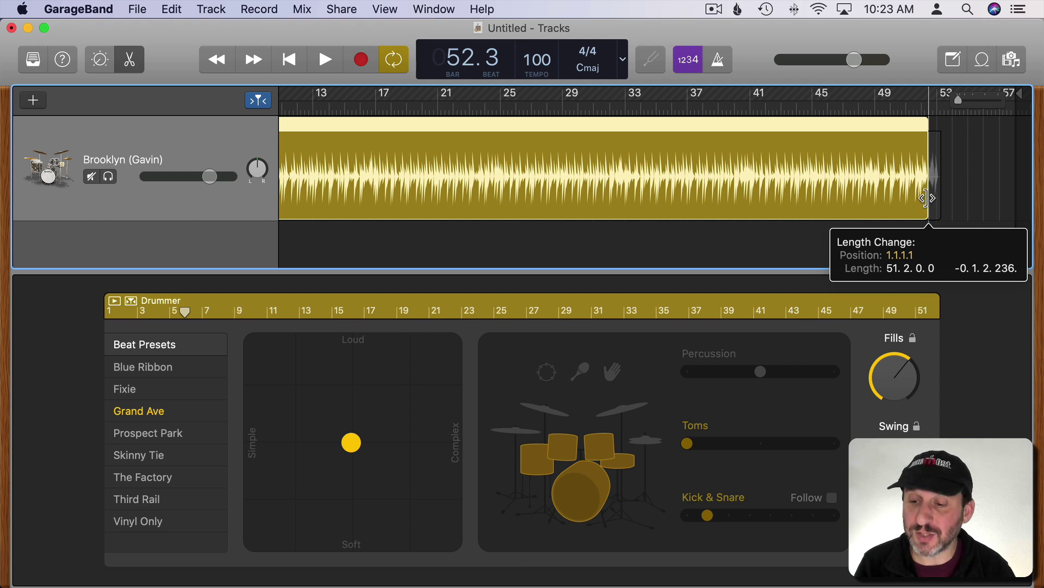
drag(925, 198, 938, 197)
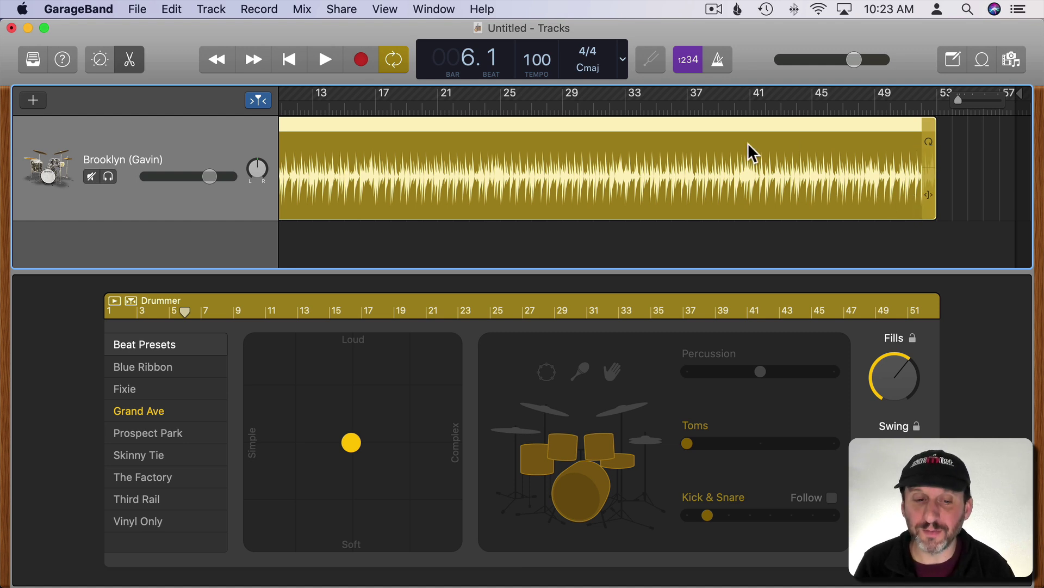
Open the loop library filtered to Bass loops
scroll(748, 143, left, 5)
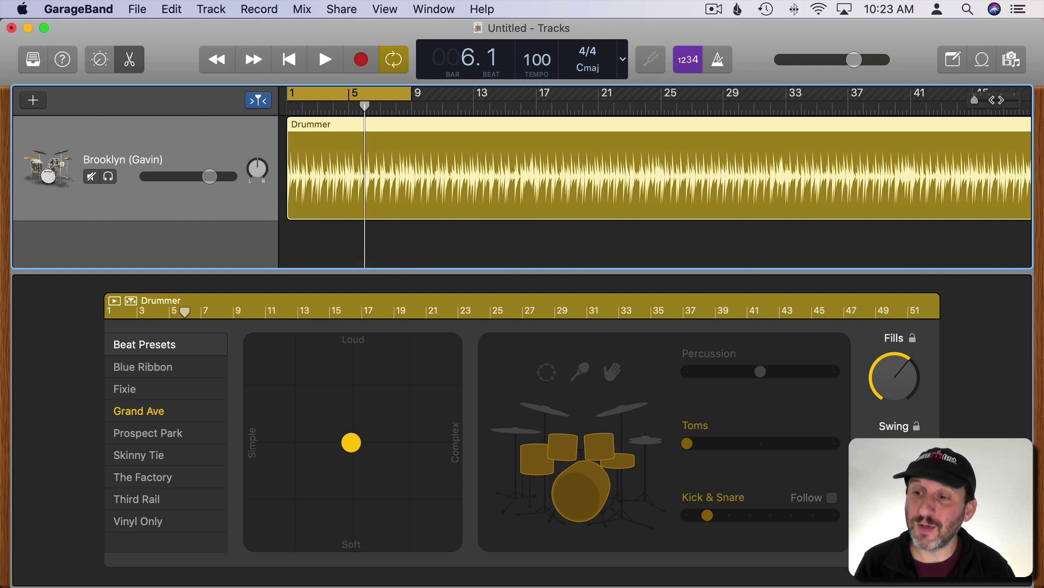
click(983, 59)
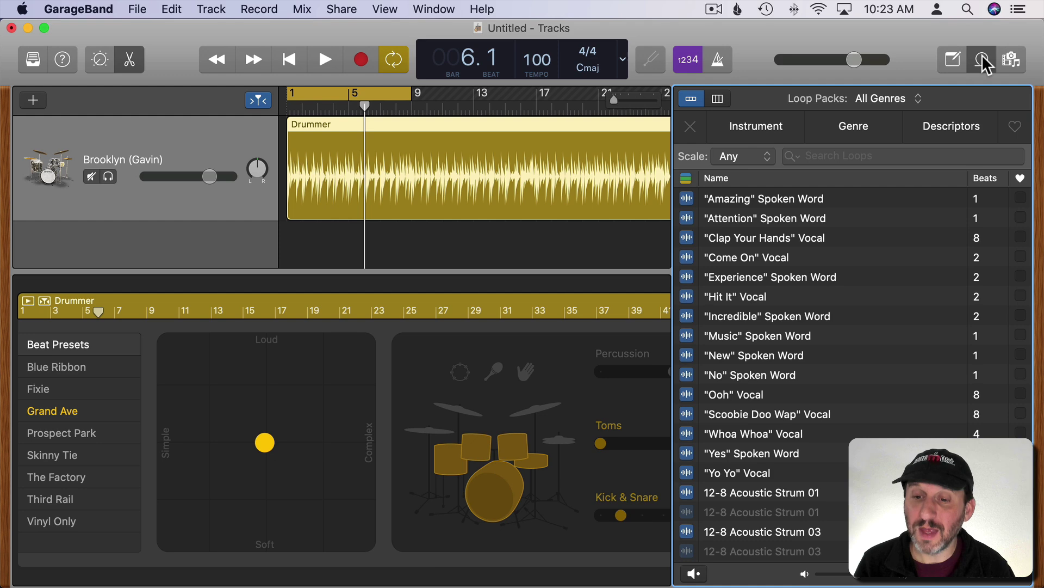
click(748, 126)
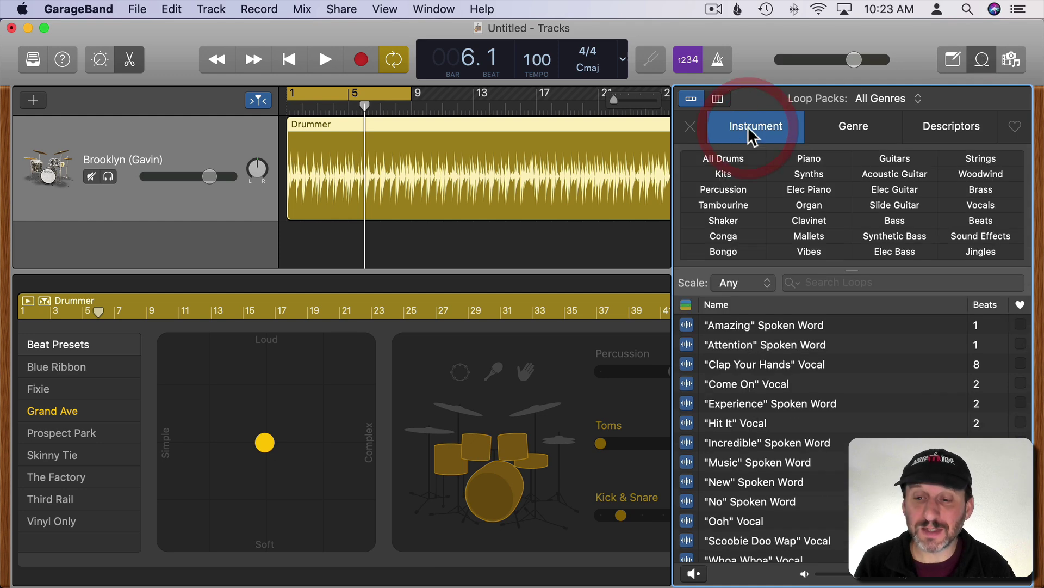
click(892, 218)
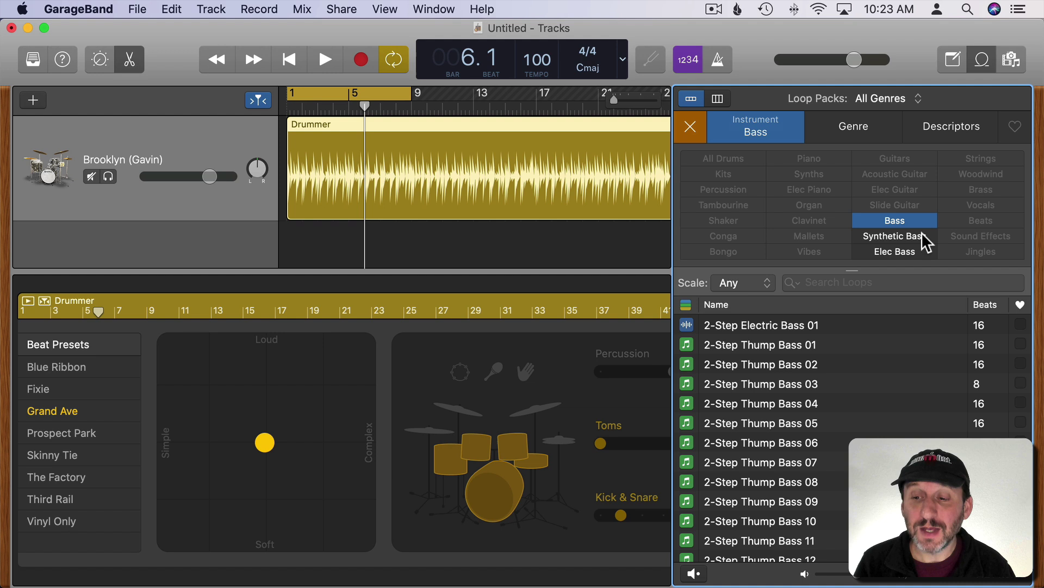
Audition Acoustic Double Bass Gro 38 and Gro 39 against the drums
scroll(792, 472, down, 2)
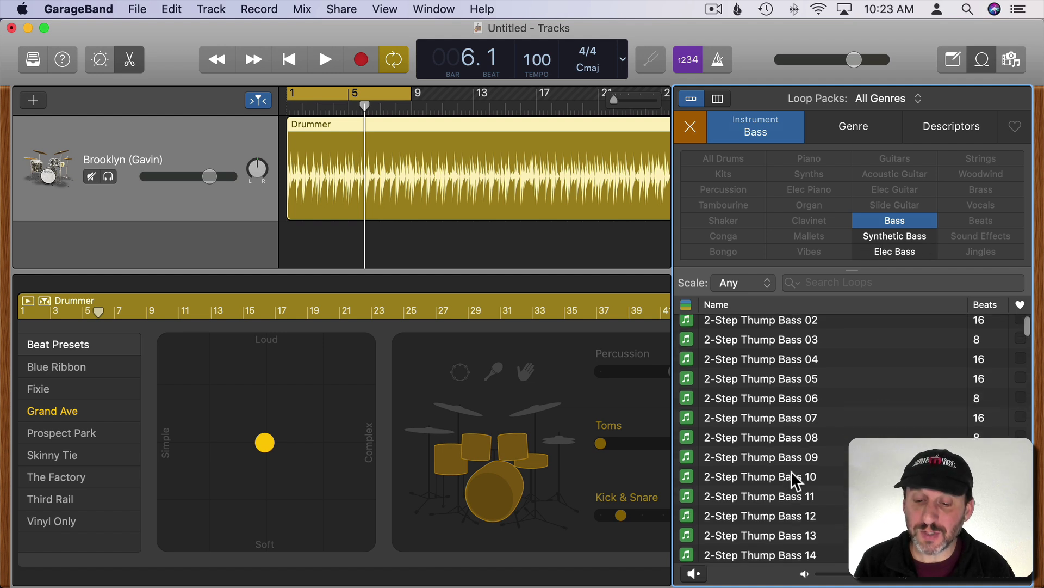
scroll(792, 471, down, 3)
scroll(792, 471, down, 3)
scroll(792, 472, down, 10)
scroll(791, 472, down, 5)
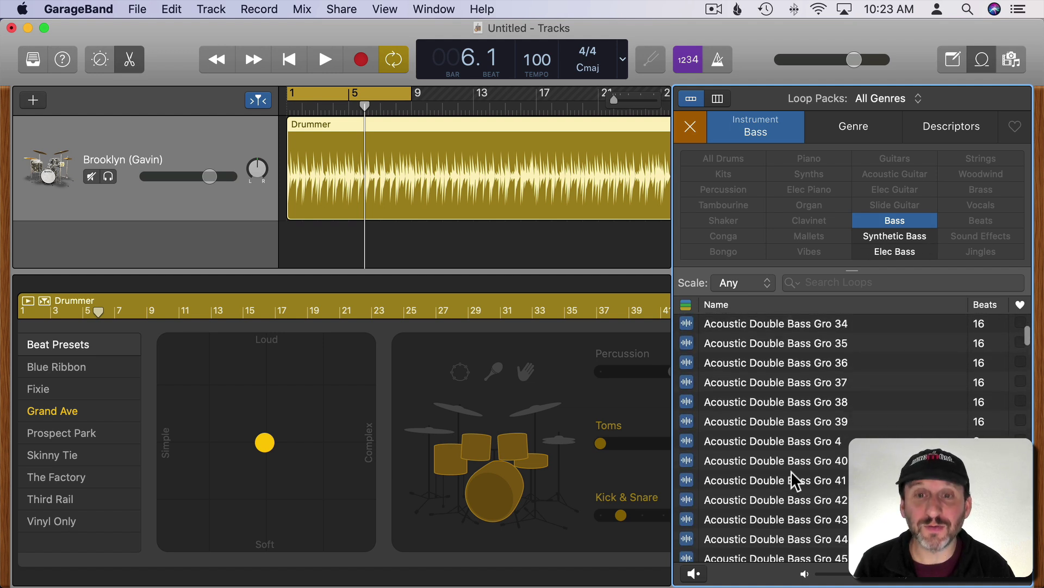
click(731, 400)
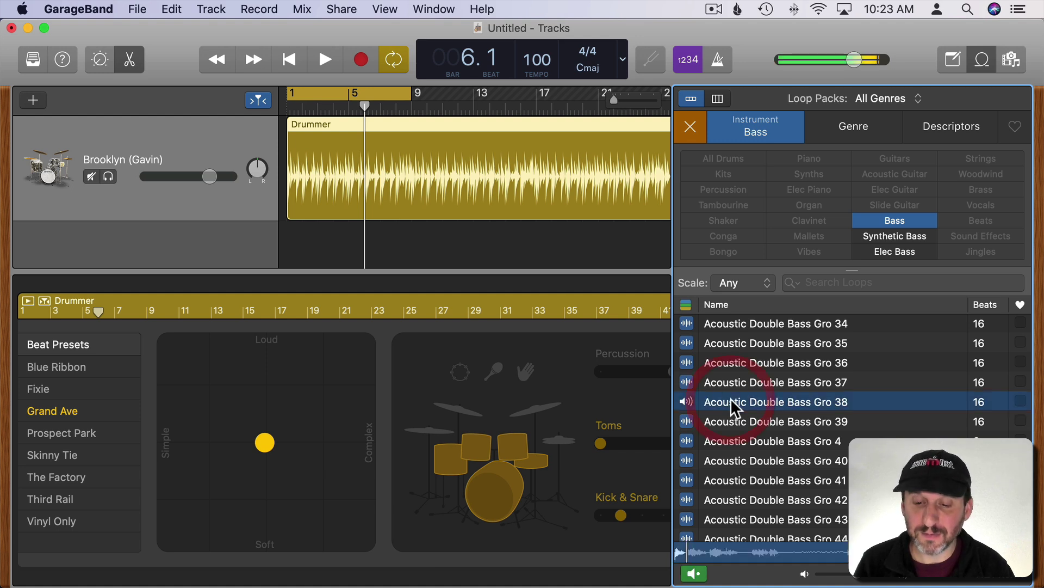
click(731, 402)
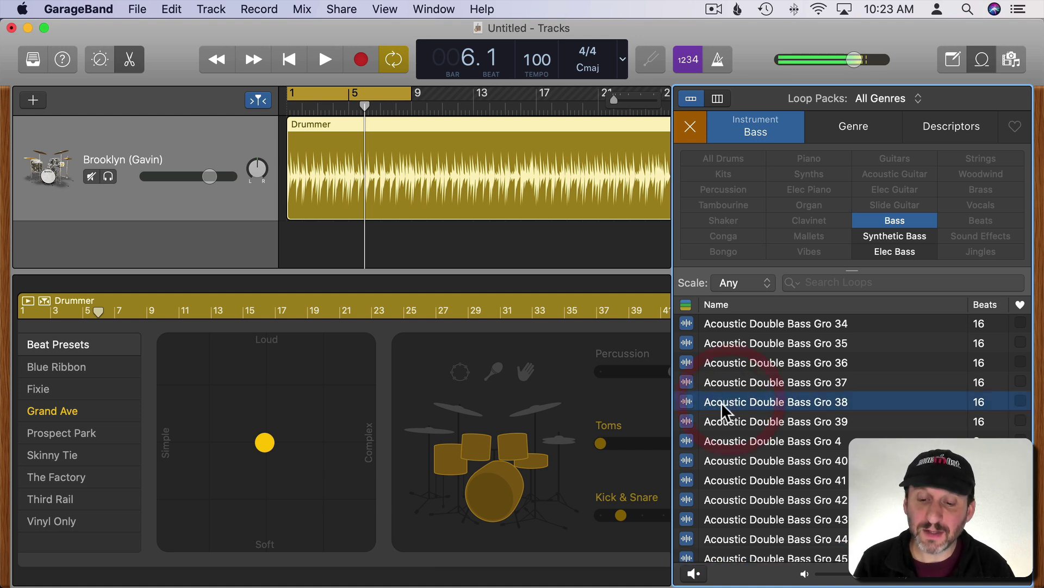
click(325, 56)
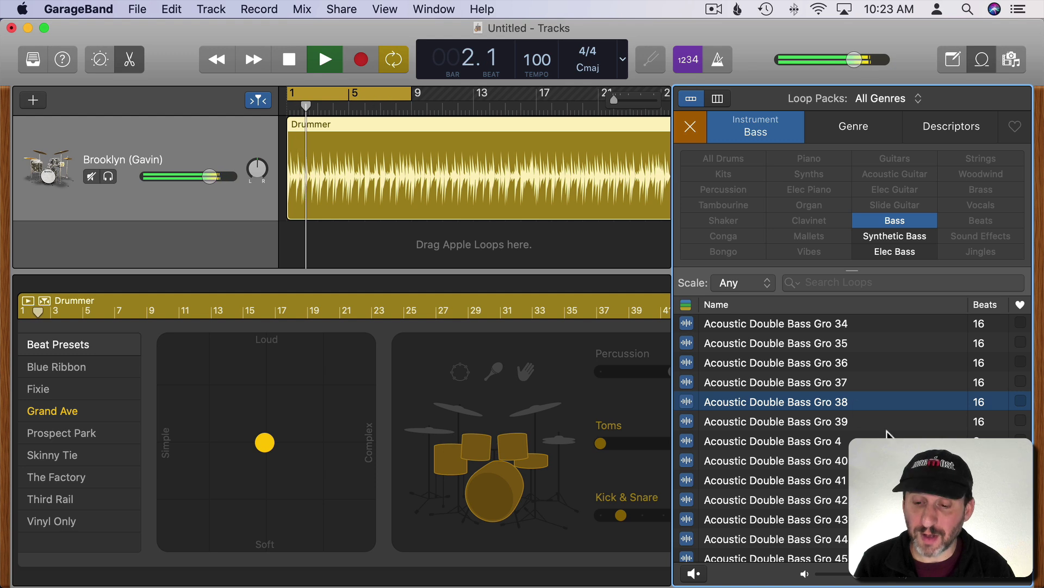
click(751, 422)
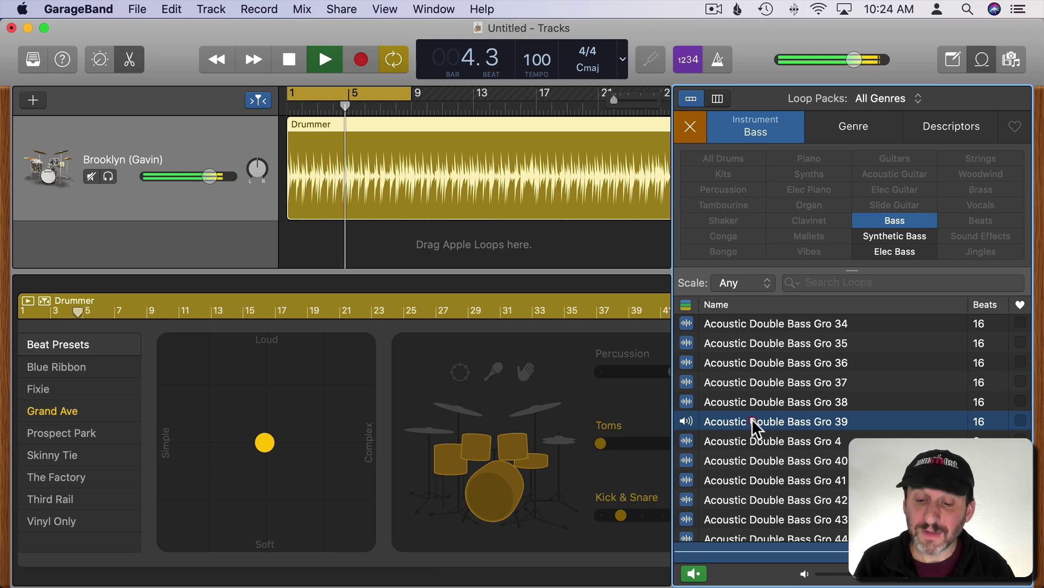
click(752, 419)
Audition Bread and Butter Bass 16, then Bread and Butter Bass 47
scroll(788, 443, down, 10)
scroll(787, 443, down, 1)
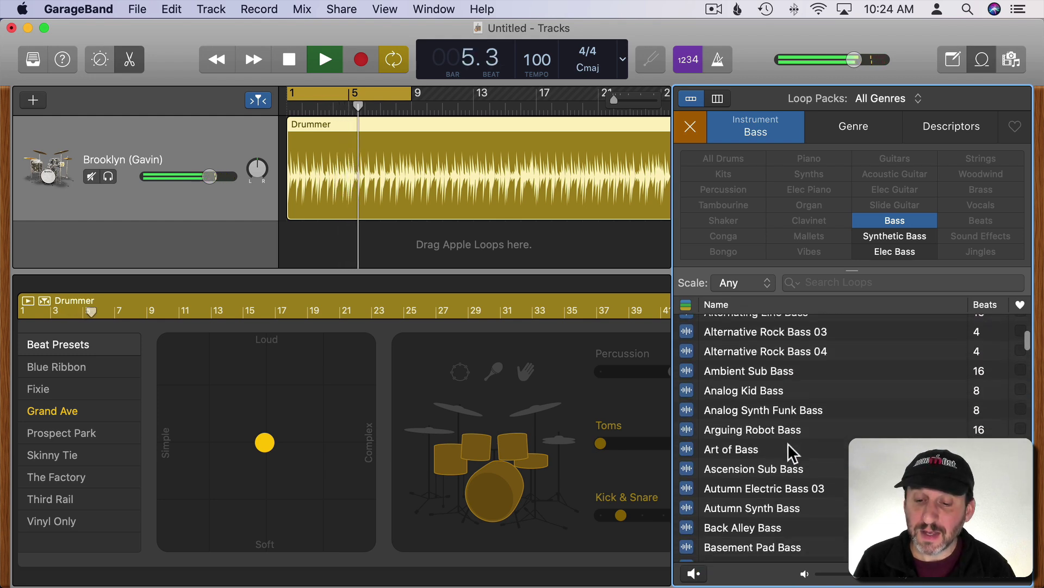
scroll(788, 443, down, 5)
scroll(788, 443, down, 5)
scroll(787, 443, down, 5)
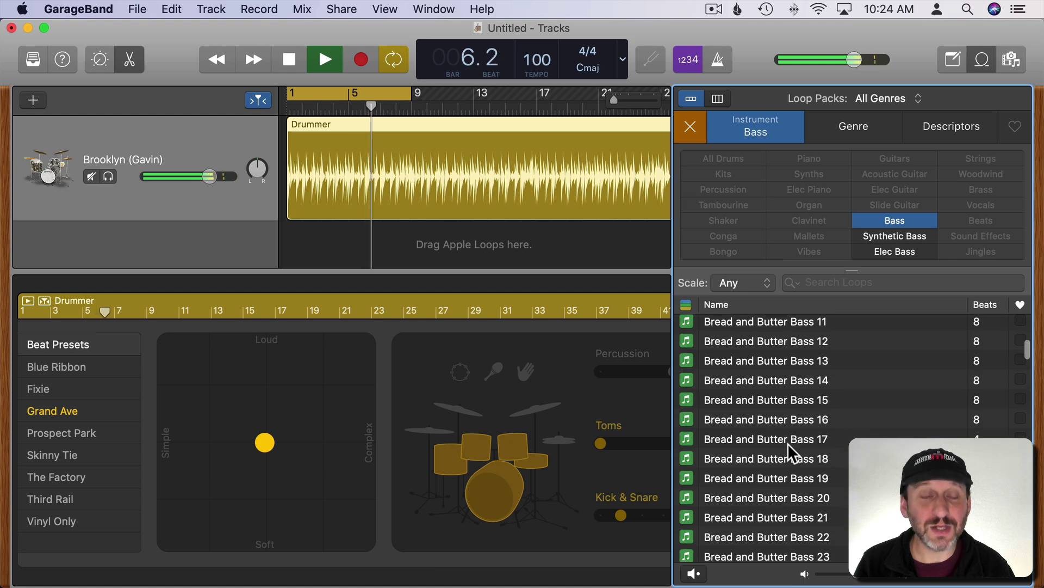
click(766, 421)
scroll(765, 449, down, 5)
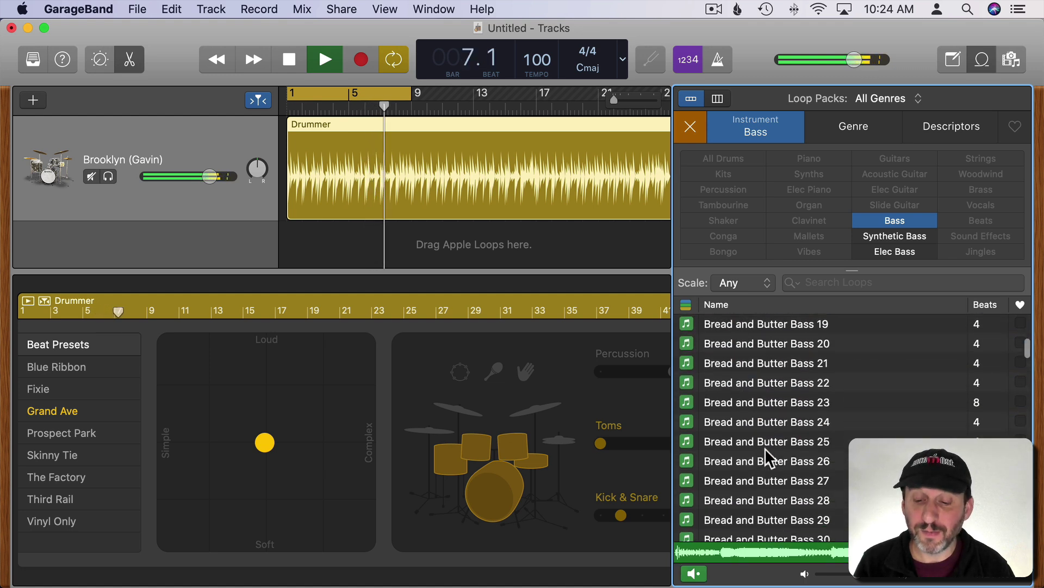
scroll(765, 449, down, 3)
scroll(765, 448, down, 5)
scroll(764, 448, down, 1)
scroll(765, 448, down, 3)
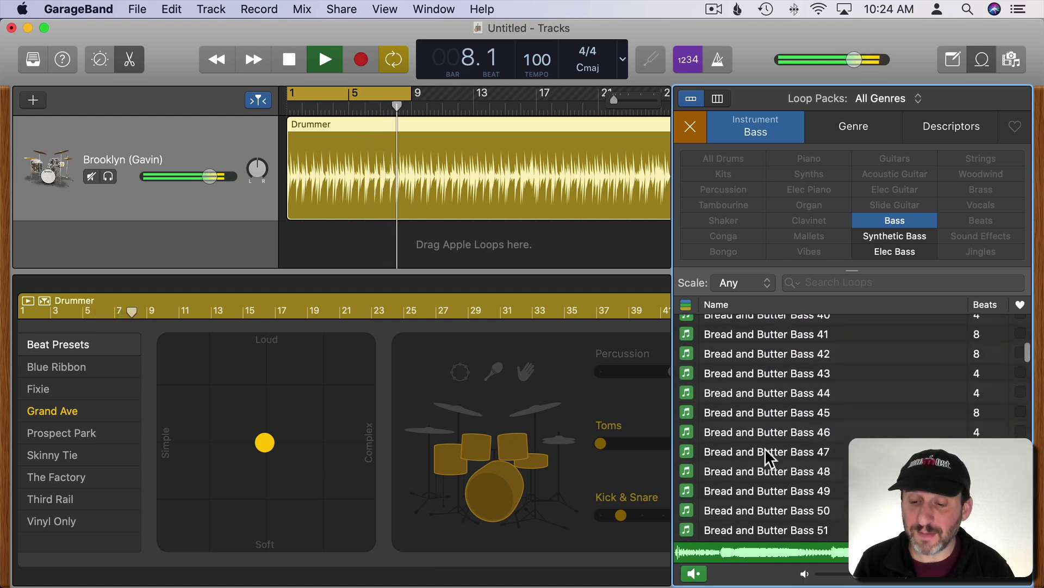
scroll(764, 448, down, 2)
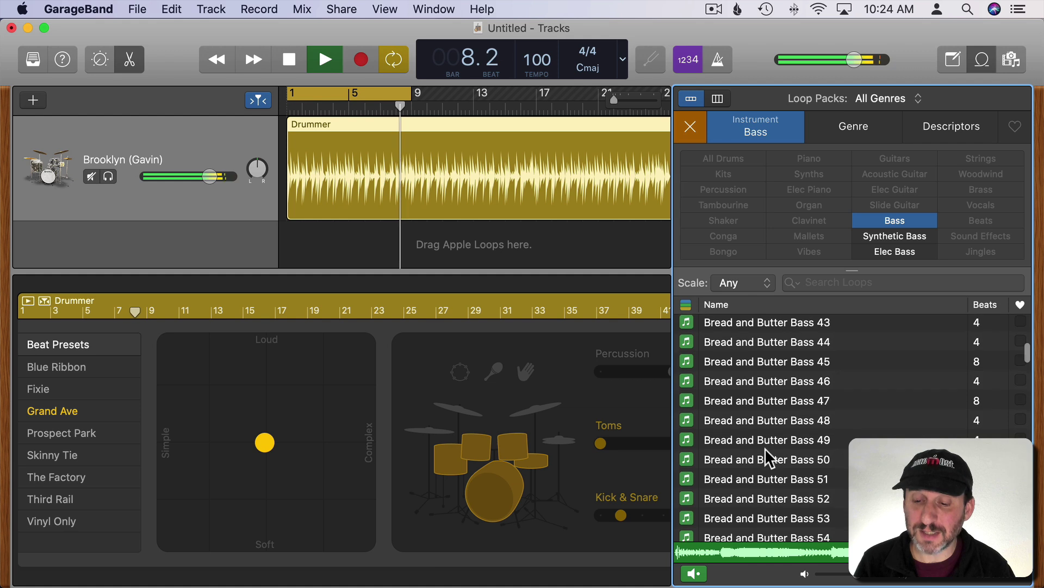
click(724, 401)
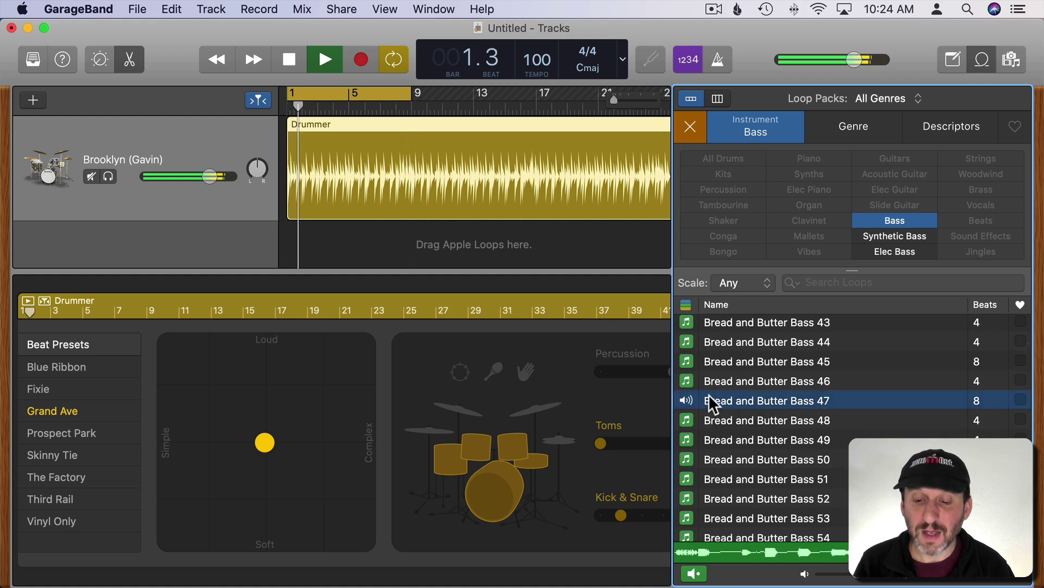
Add Bread and Butter Bass 47 as a track, loop it to bar 53, and play
drag(748, 397, 295, 245)
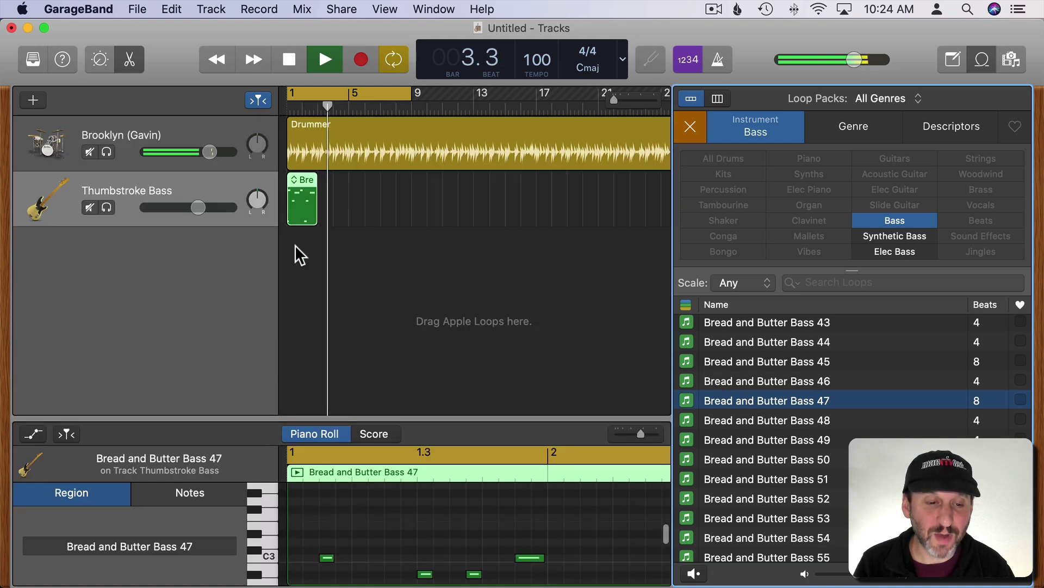
click(289, 59)
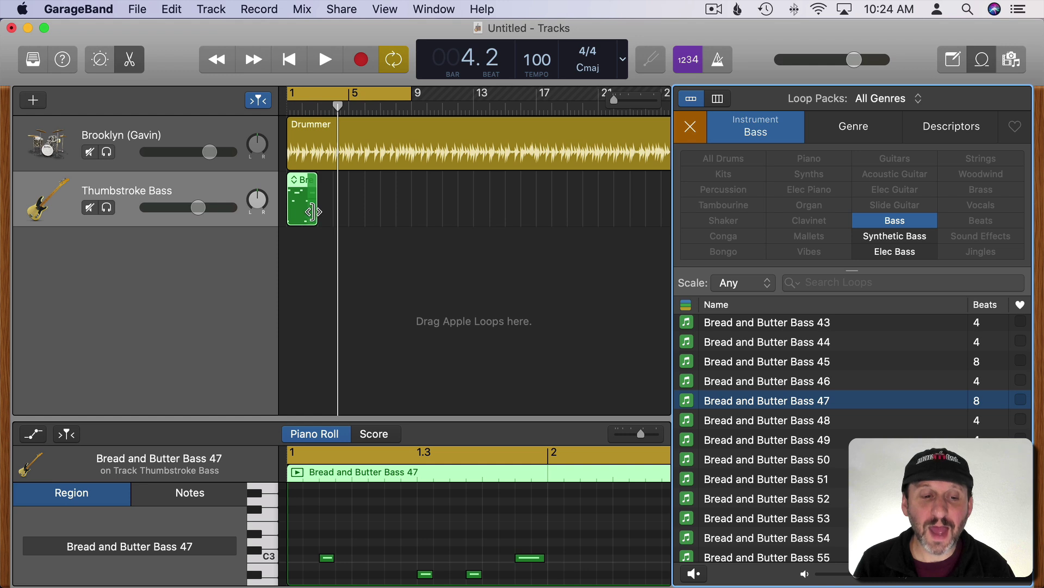
drag(312, 211, 536, 212)
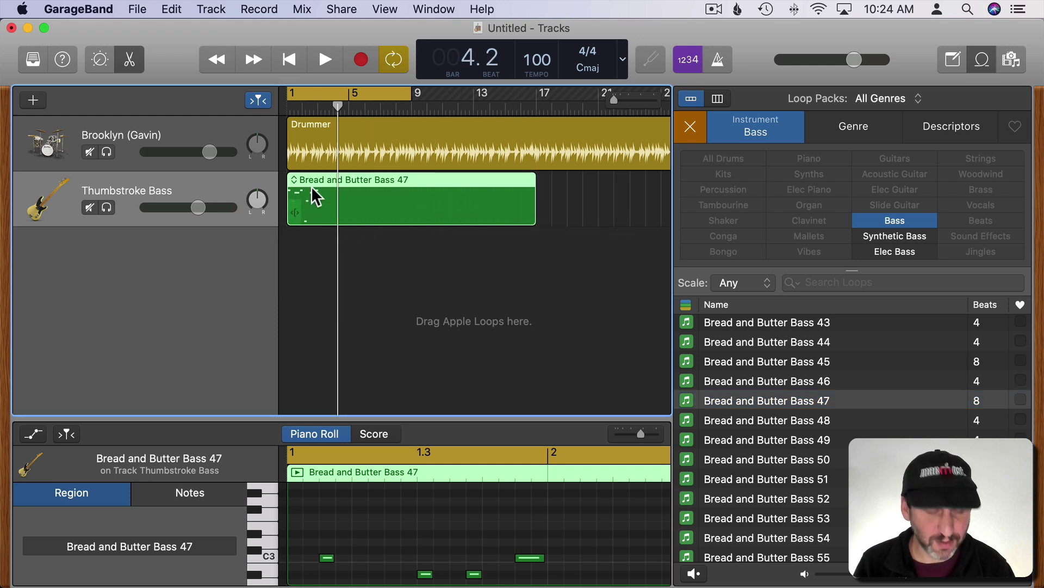
key(super+z)
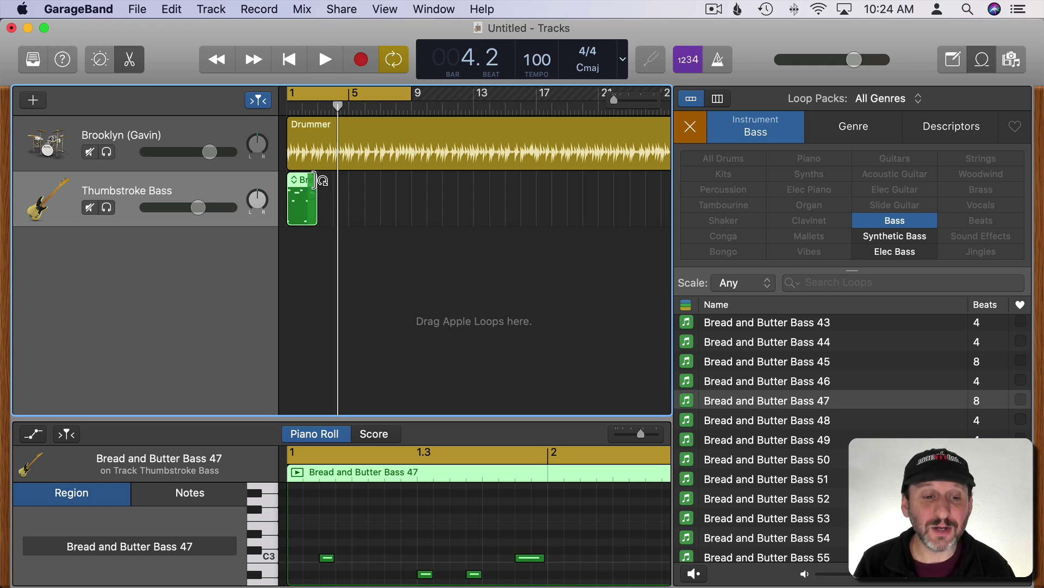
mouse_move(315, 180)
mouse_down()
mouse_move(623, 176)
mouse_move(563, 177)
mouse_move(576, 178)
mouse_up()
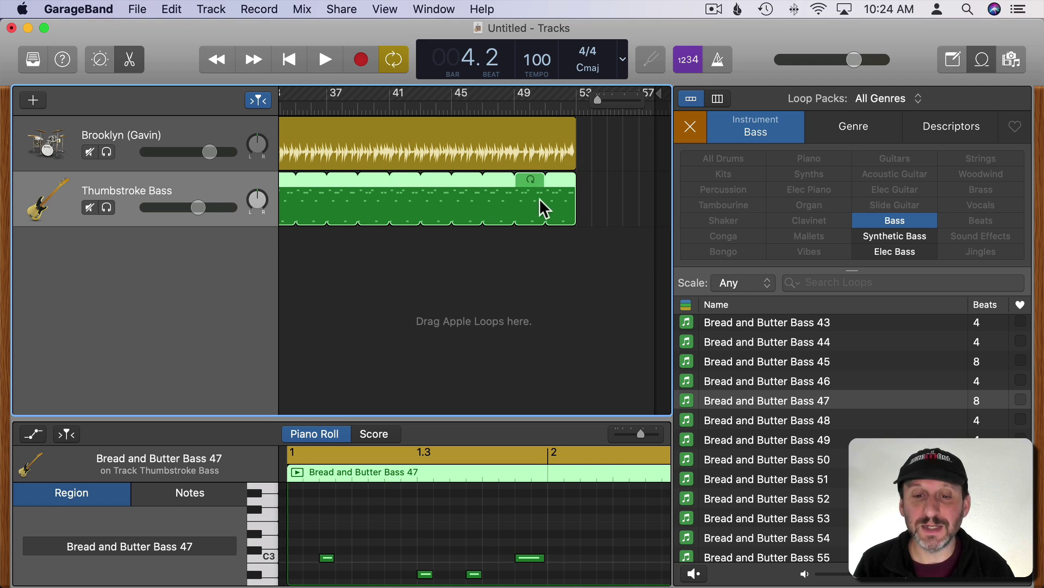
scroll(438, 188, left, 10)
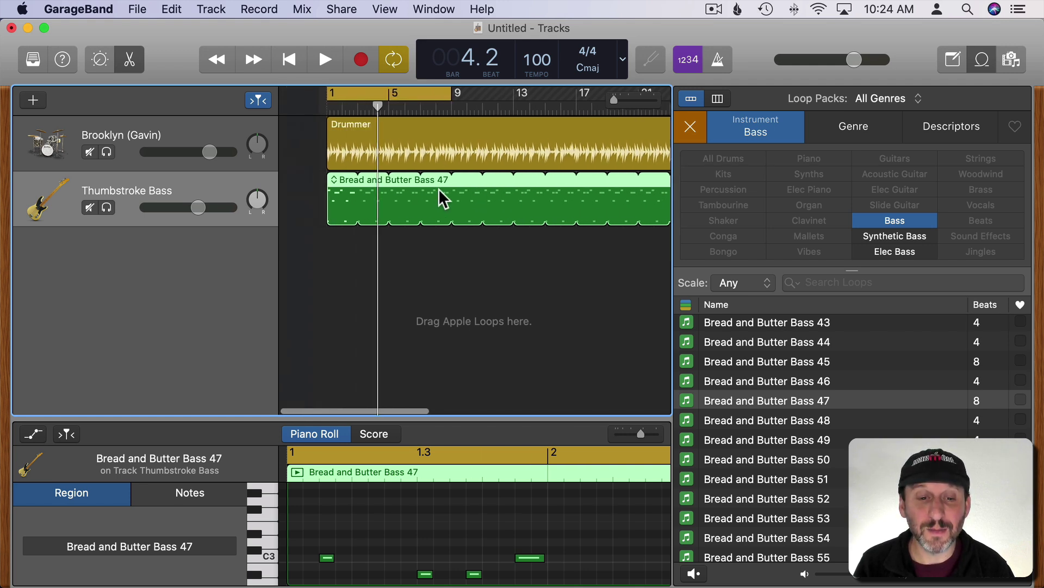
click(325, 59)
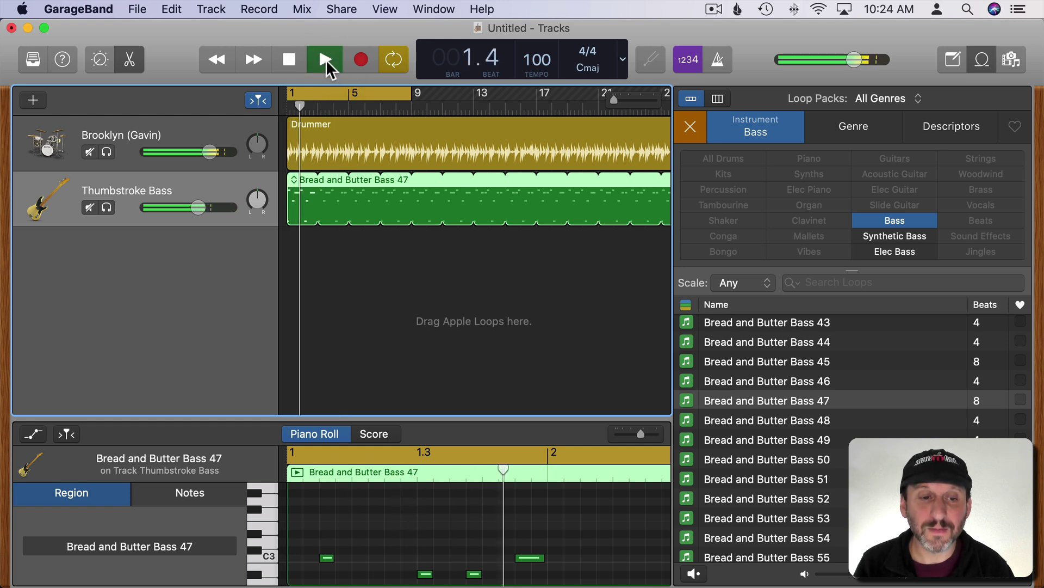
Filter loops to Elec Piano and audition Spacey Electric Piano 03 and Upbeat Electric Piano 01
click(289, 60)
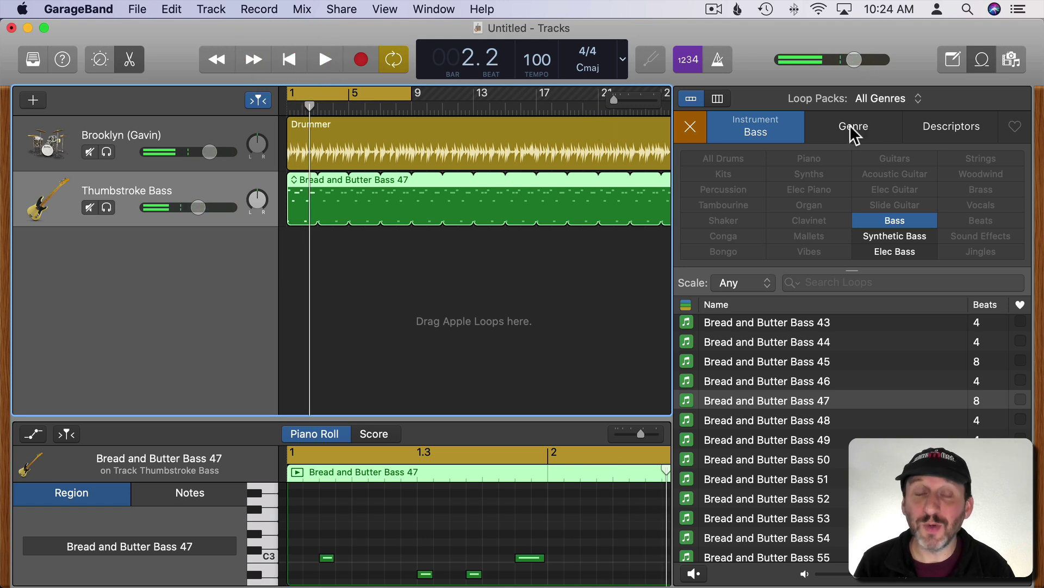
click(886, 219)
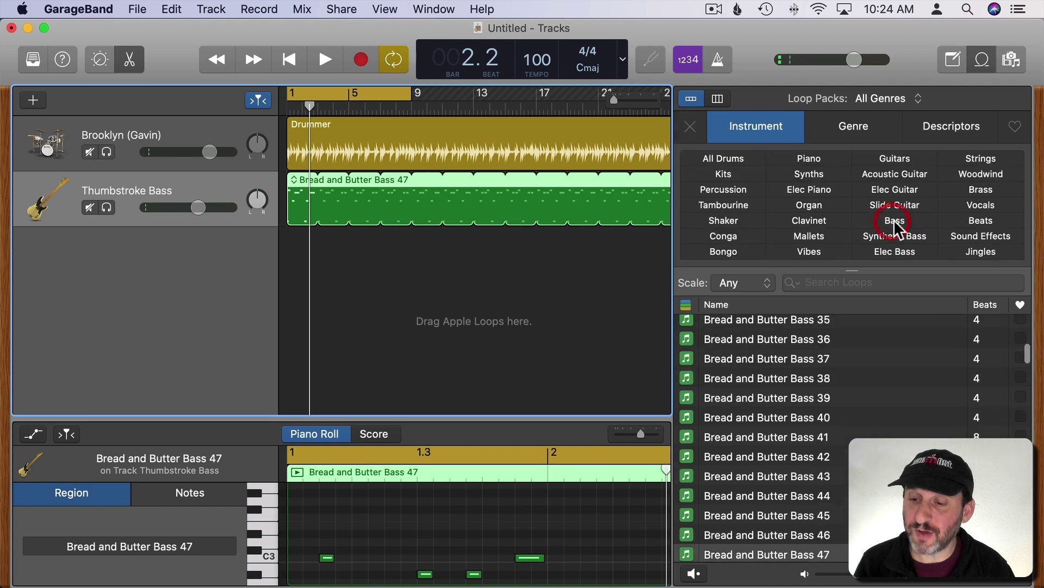
click(827, 192)
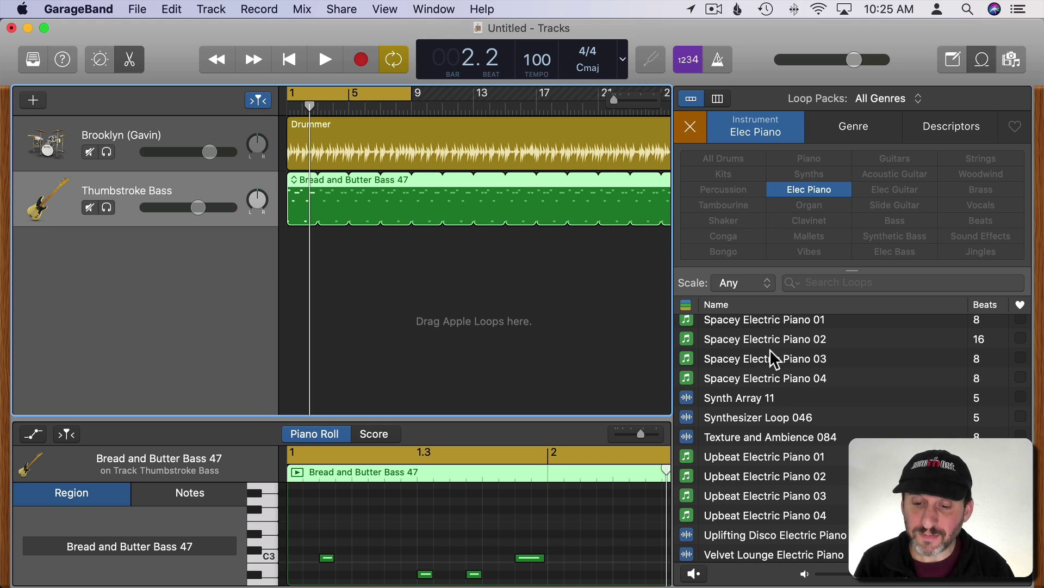
click(753, 357)
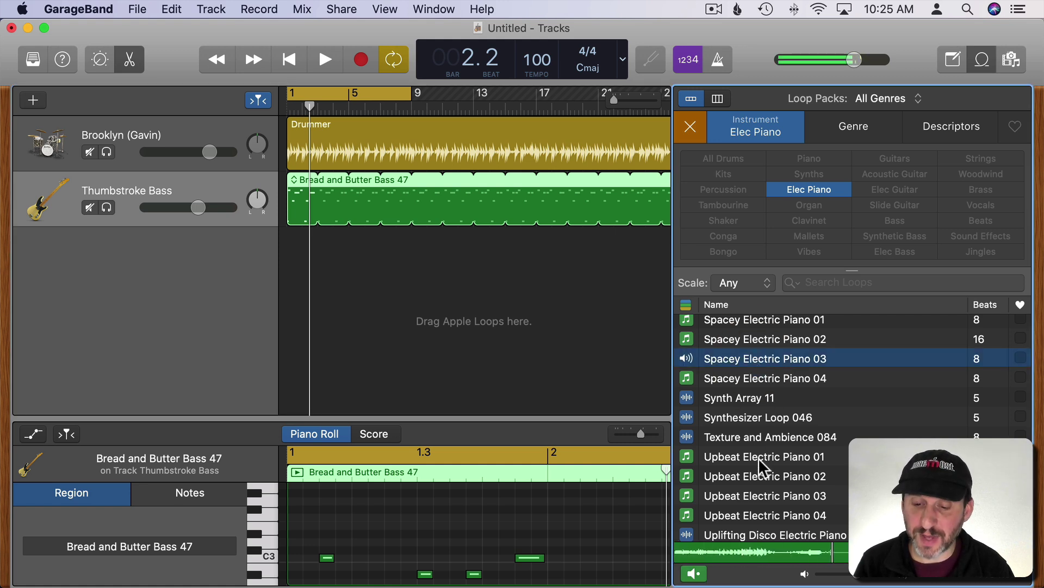
click(743, 459)
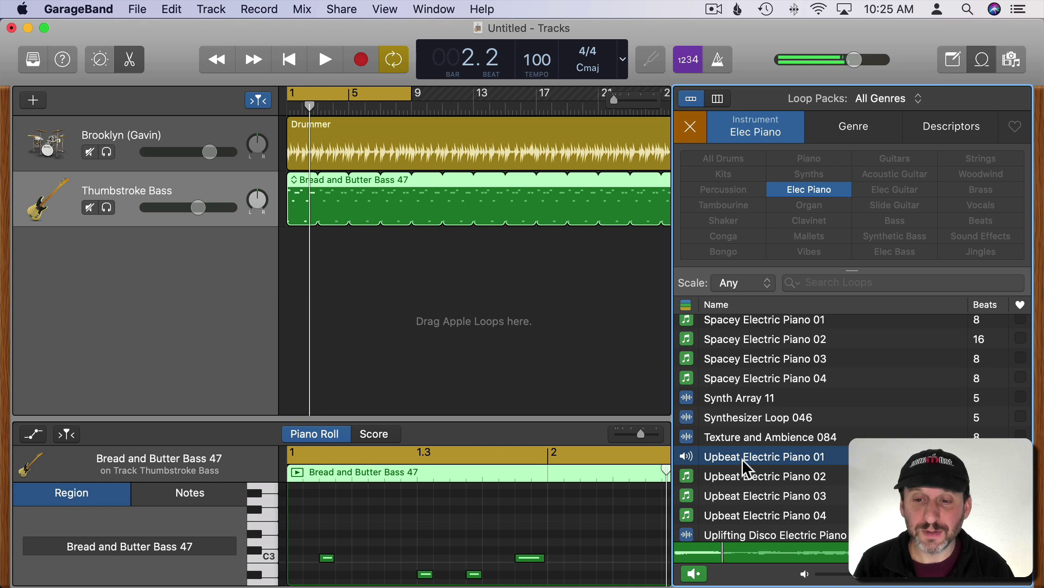
click(742, 459)
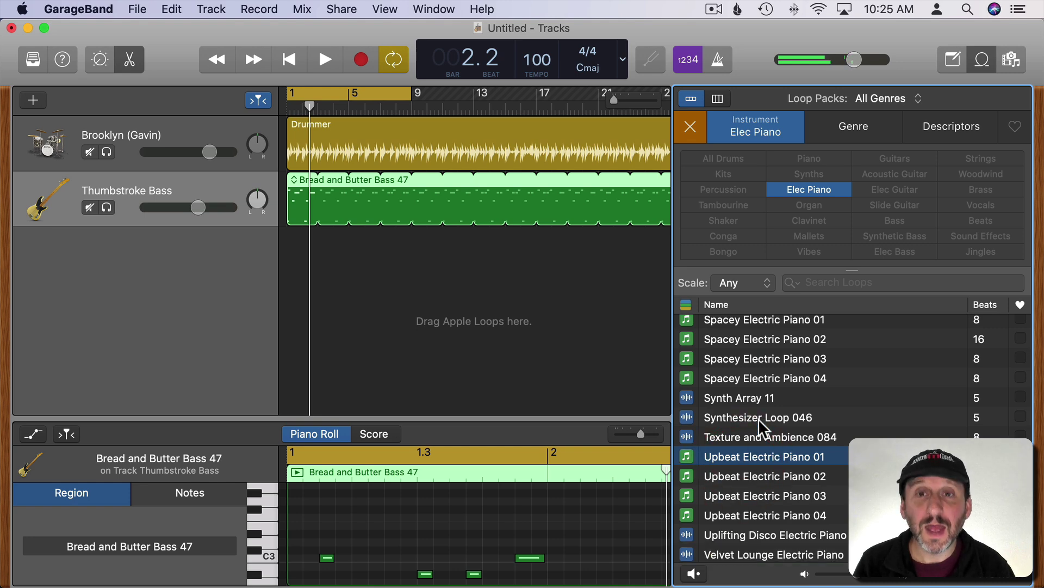
Play the song while auditioning Reggae Toy Piano 01, then Funk Disco Piano Lead
scroll(758, 419, up, 5)
click(326, 59)
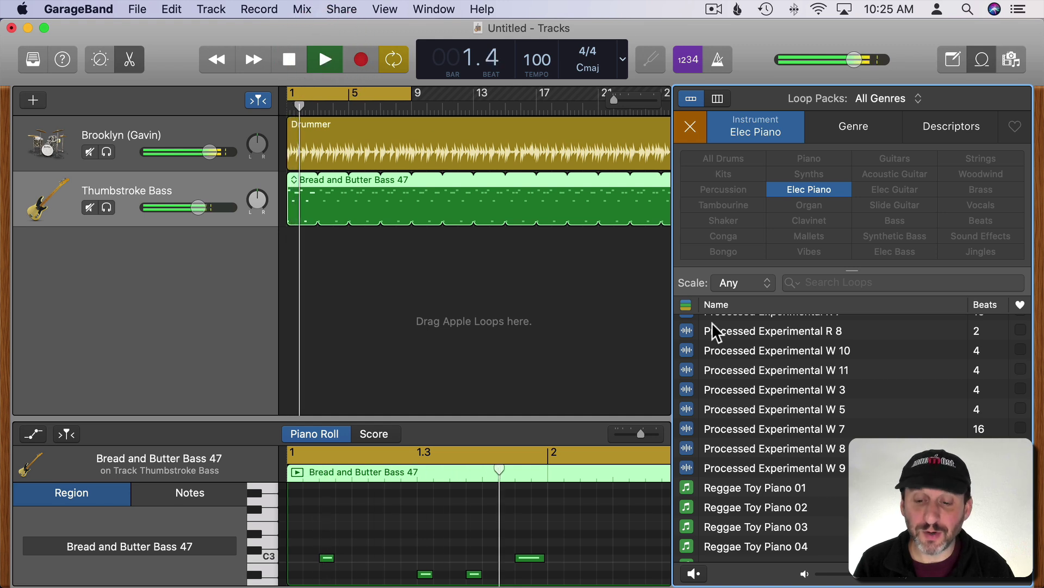
click(756, 486)
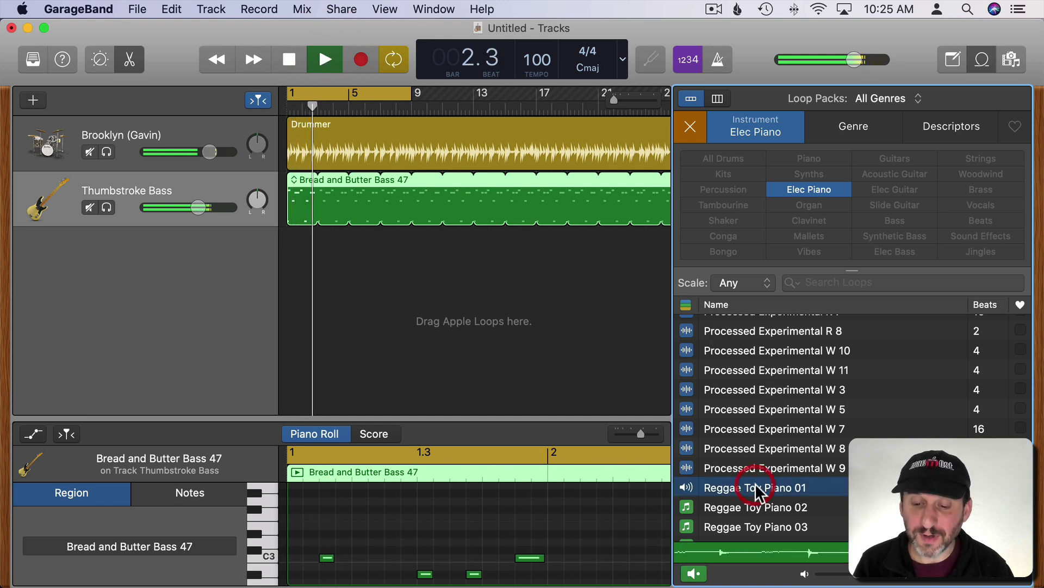
scroll(756, 484, up, 10)
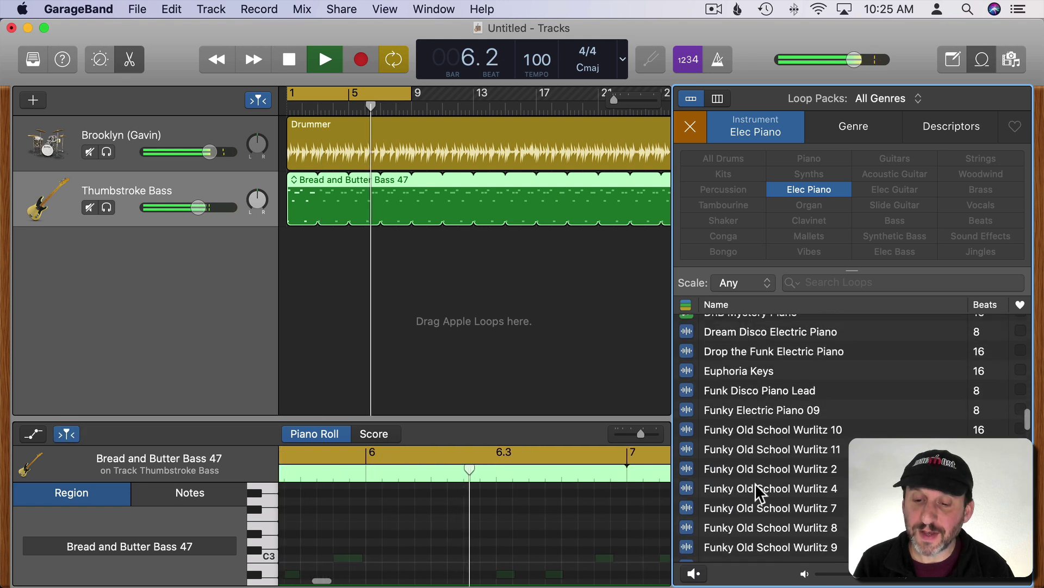
click(734, 401)
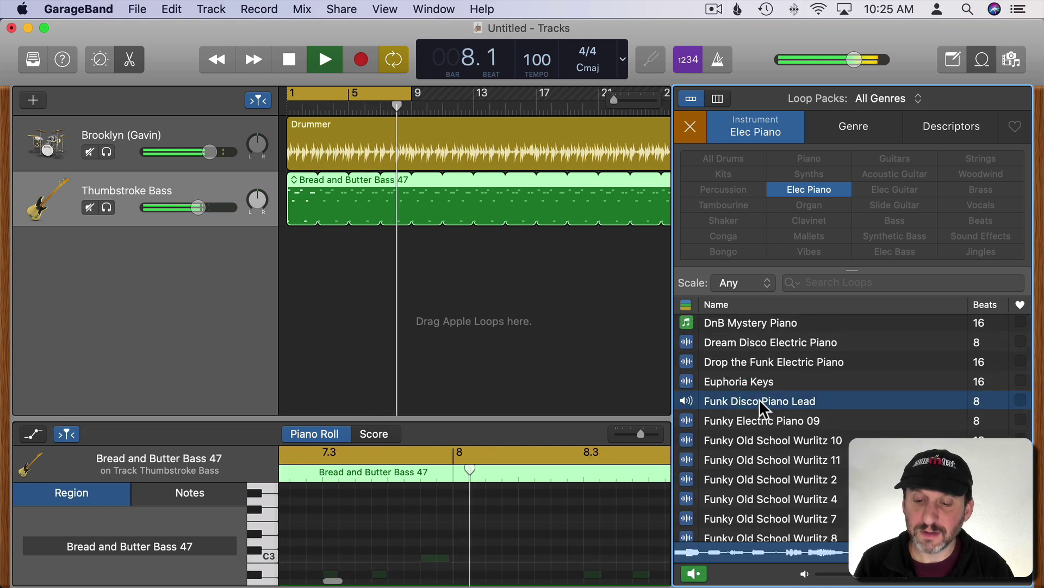
Add Funk Disco Piano Lead as a new track, repeating it to about bar 49
drag(779, 401, 281, 255)
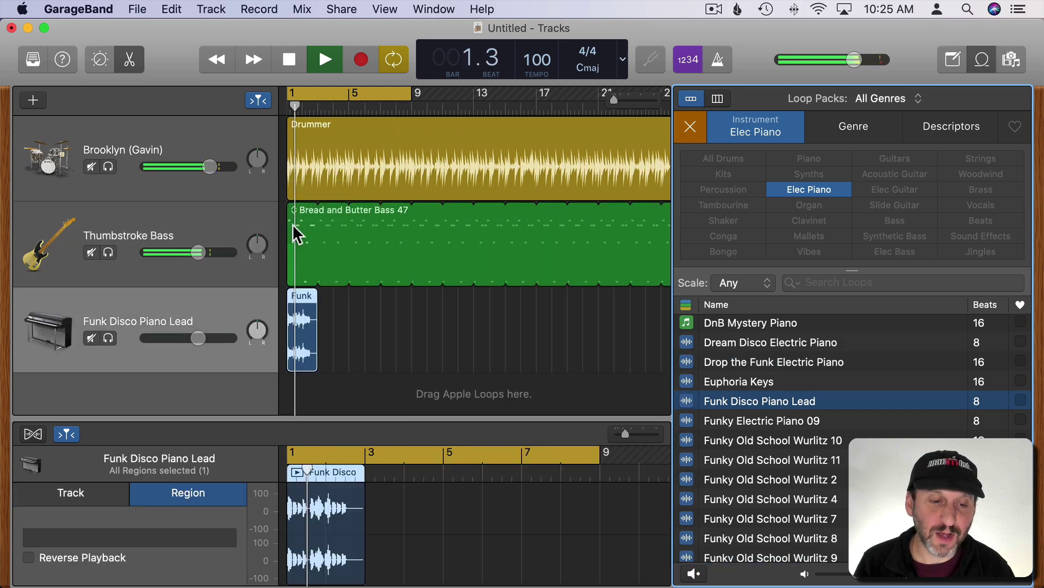
click(289, 58)
drag(320, 309, 695, 297)
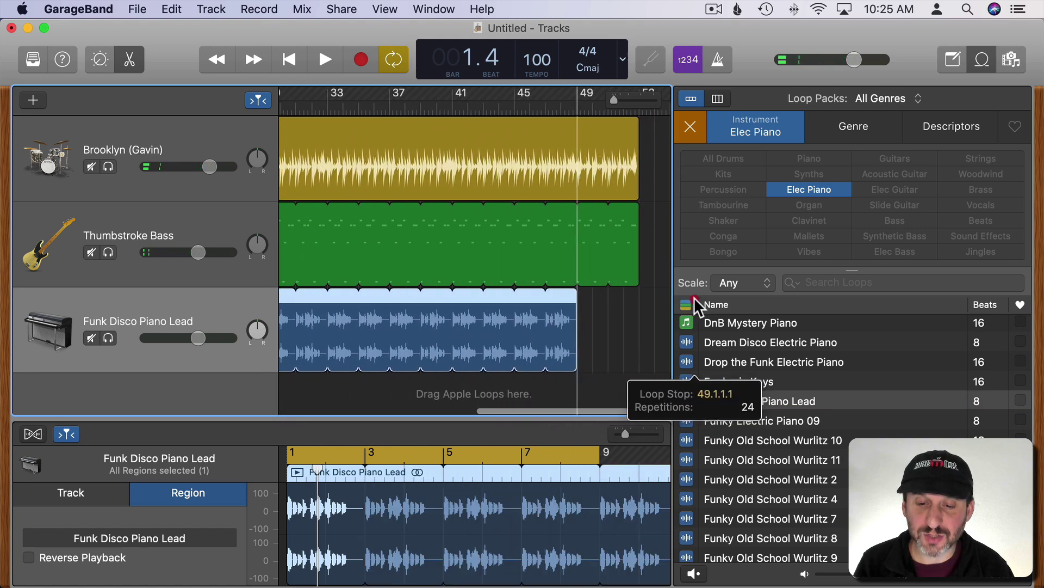
drag(695, 297, 573, 310)
scroll(419, 281, left, 15)
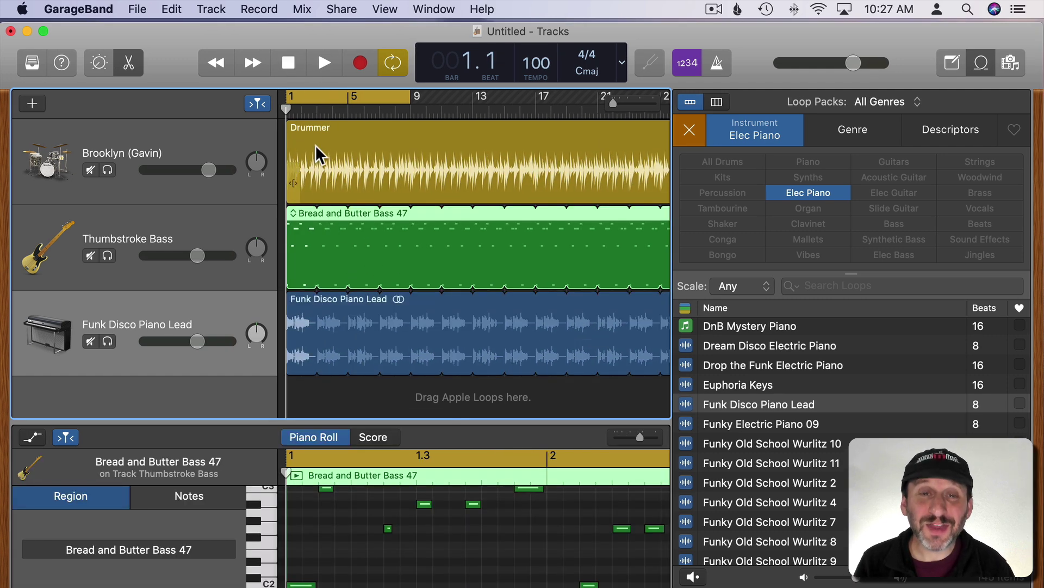
click(307, 226)
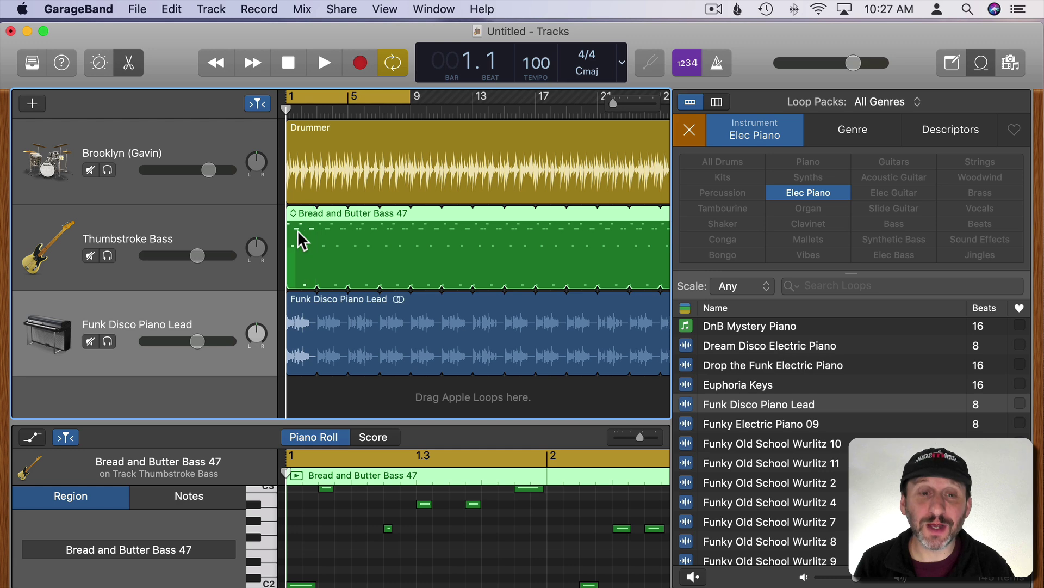
Start the bass slightly later and the piano lead at bar 5, then preview
drag(404, 237, 437, 237)
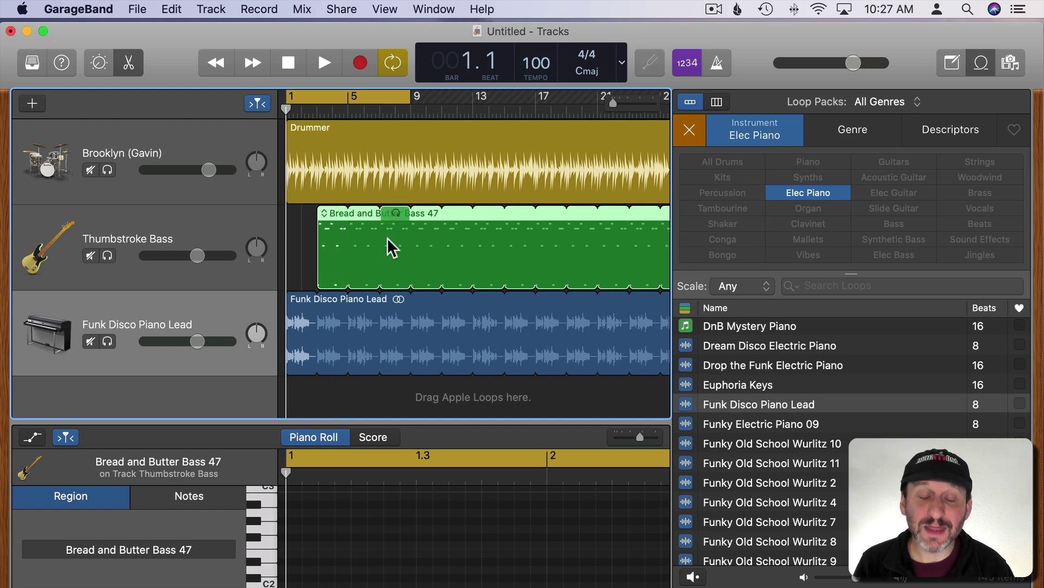
drag(396, 321, 482, 326)
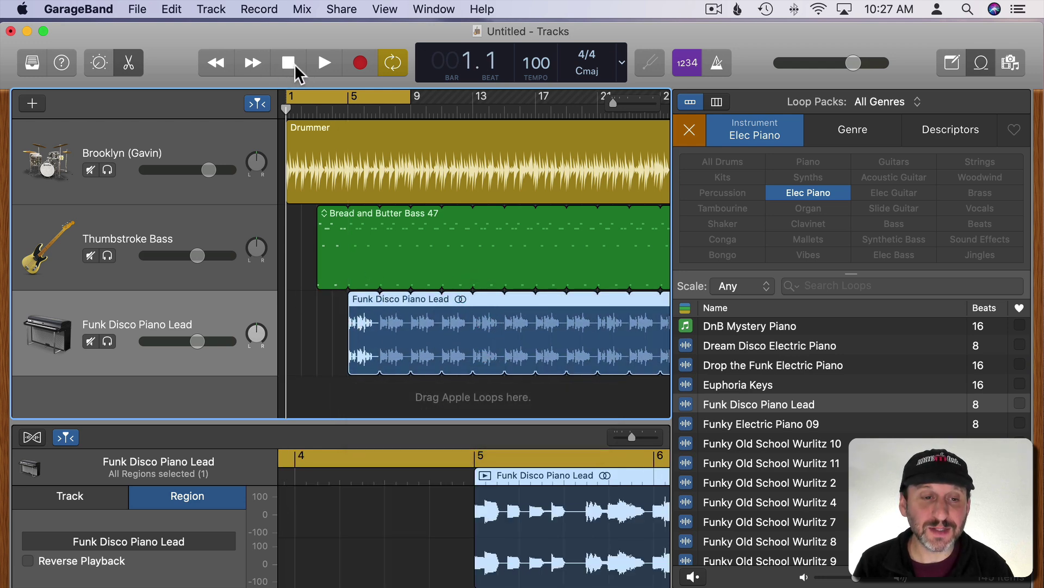
click(319, 66)
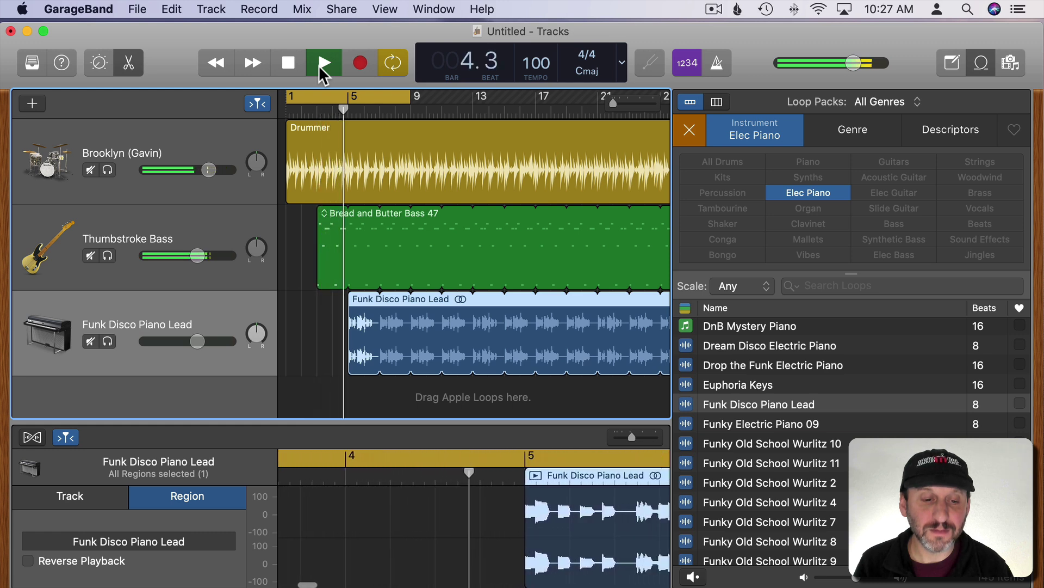
click(289, 64)
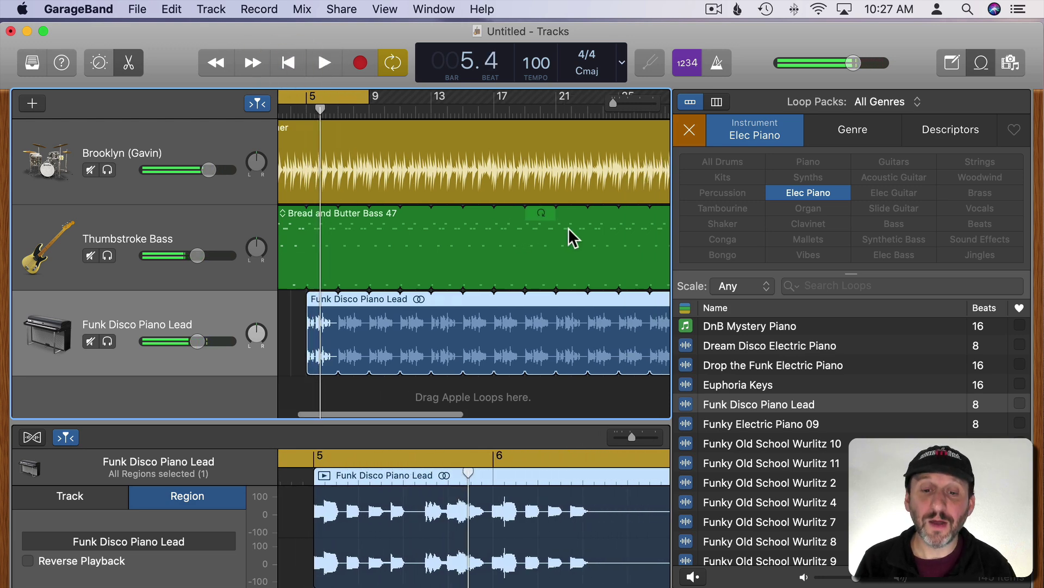
Adjust bass and piano loop repeats so both end at bar 53 with the drums
scroll(568, 228, right, 10)
scroll(569, 227, left, 3)
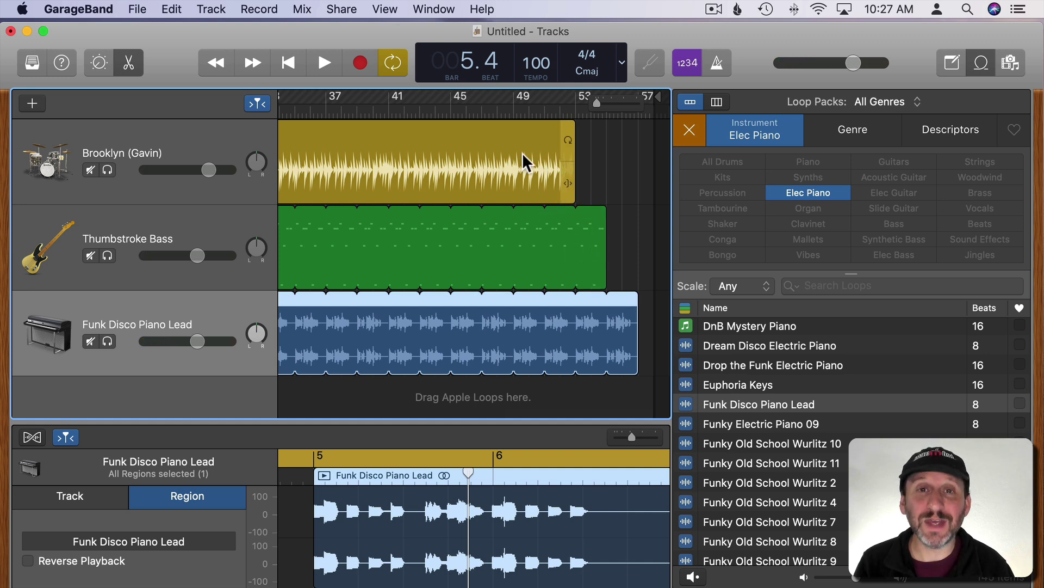
drag(601, 263, 544, 261)
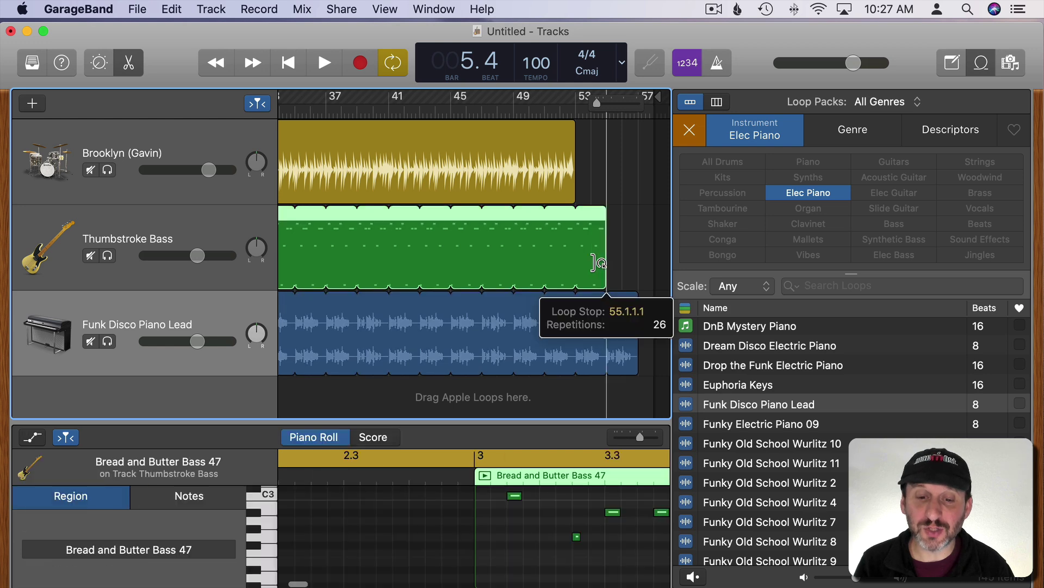
drag(634, 358, 513, 358)
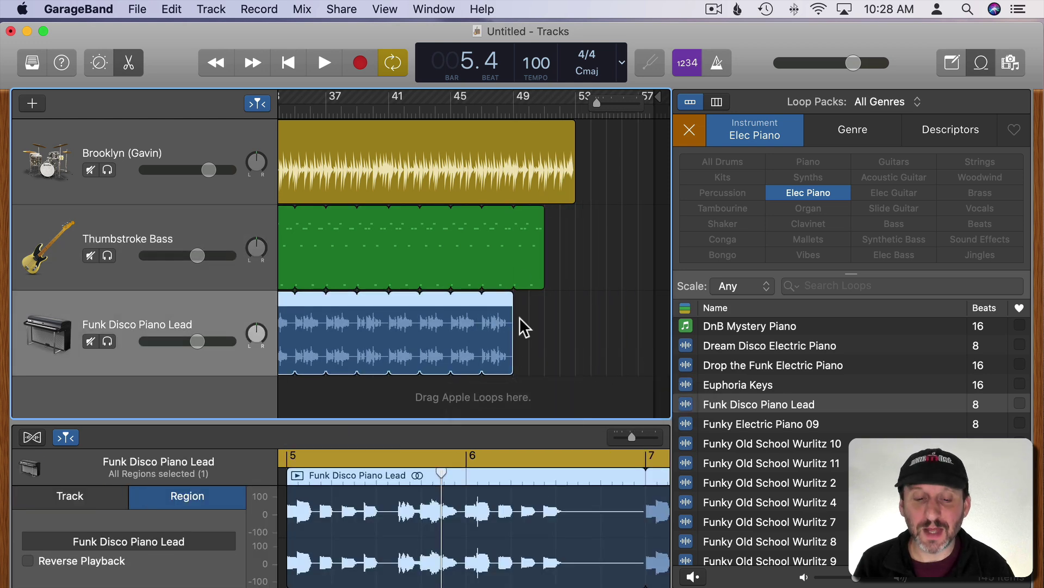
drag(513, 335, 571, 345)
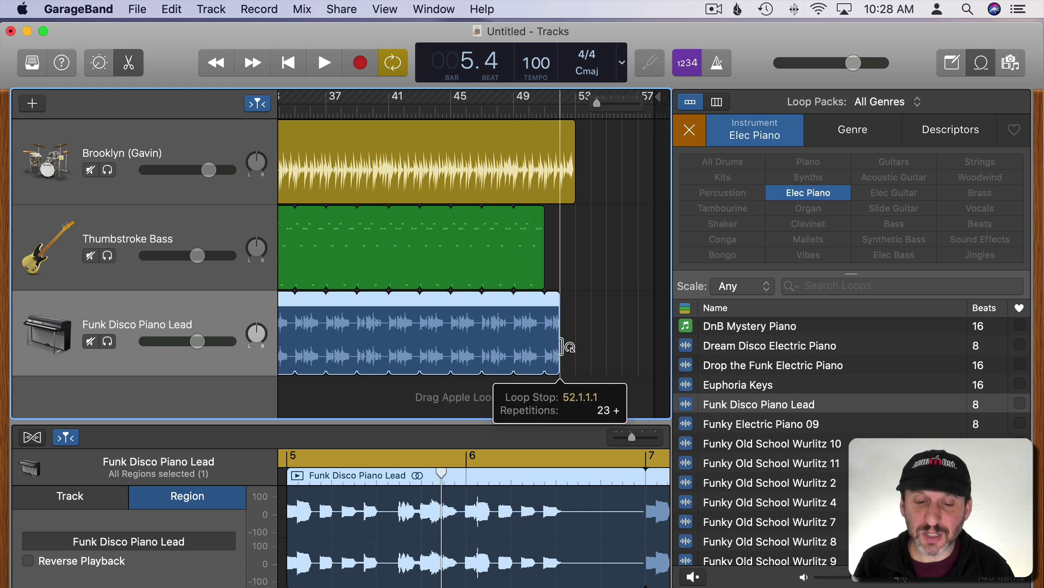
drag(545, 268, 571, 268)
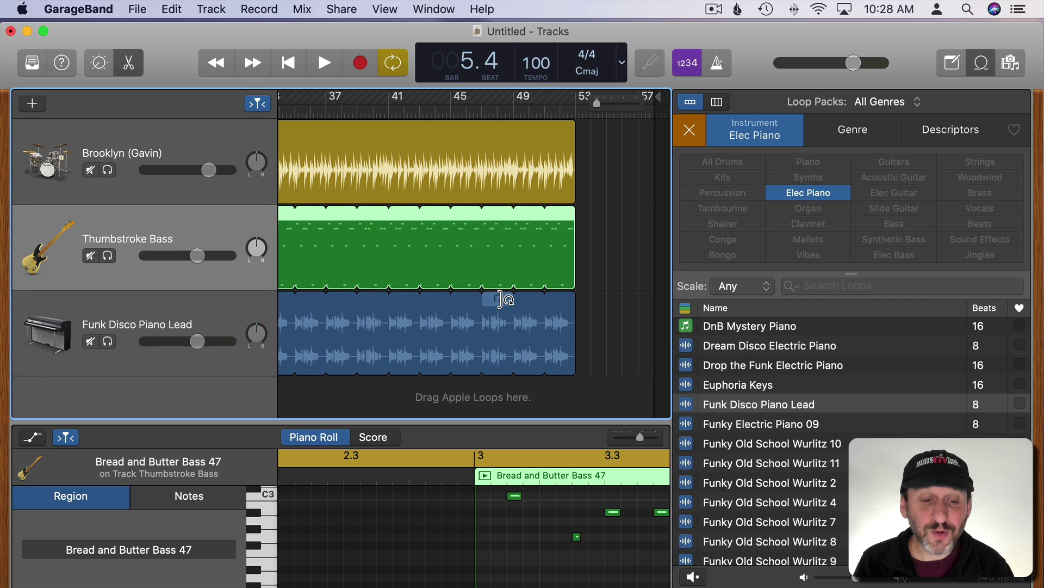
Audition Remix Spacey Piano 03 and She Spy, then add Rolling Disco Electric Piano as a track
scroll(501, 299, left, 5)
scroll(501, 300, left, 5)
scroll(500, 299, left, 5)
scroll(499, 299, left, 1)
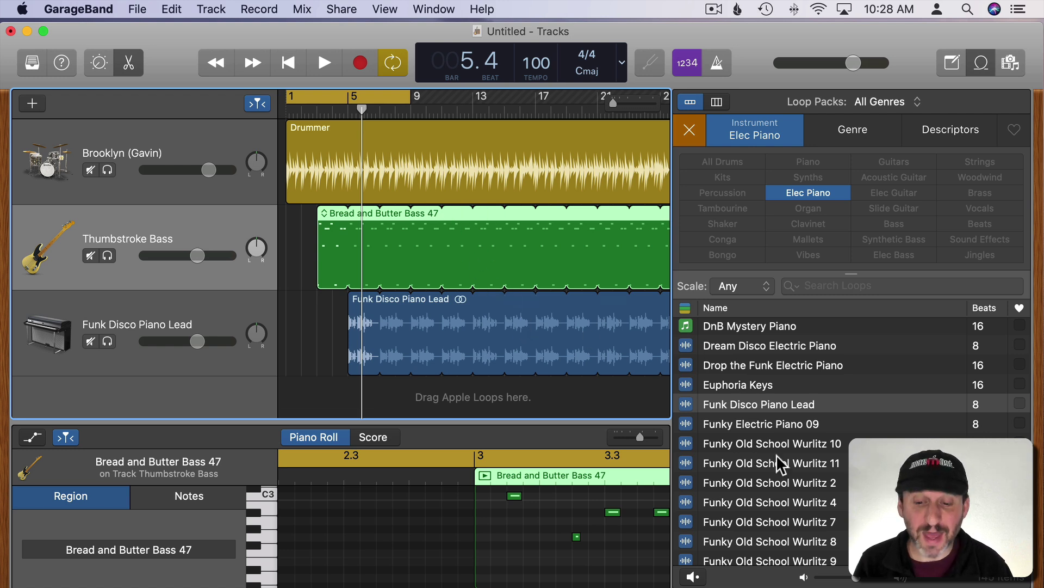
scroll(778, 502, down, 15)
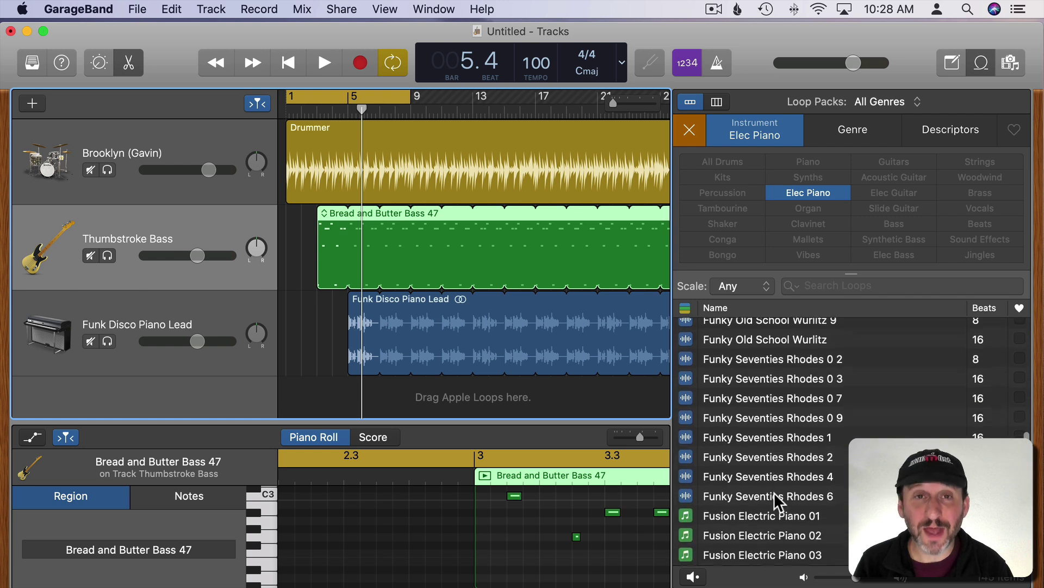
click(734, 376)
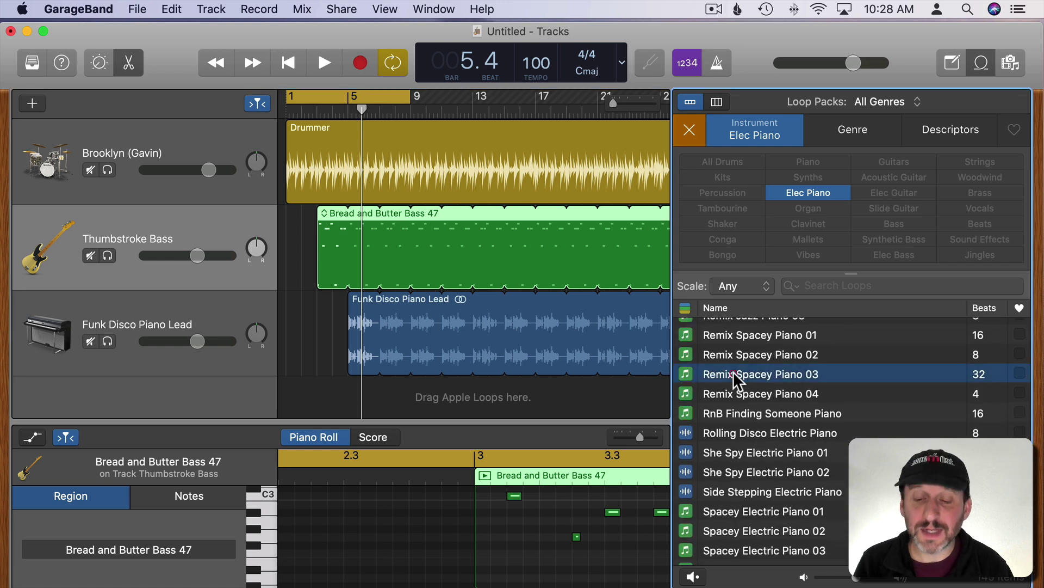
click(753, 453)
scroll(755, 497, down, 1)
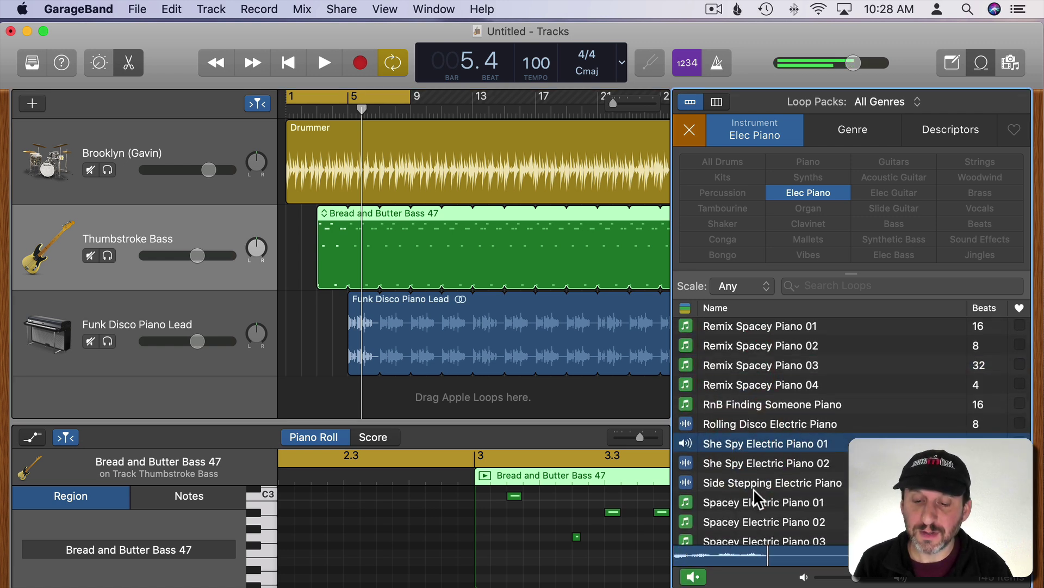
click(729, 427)
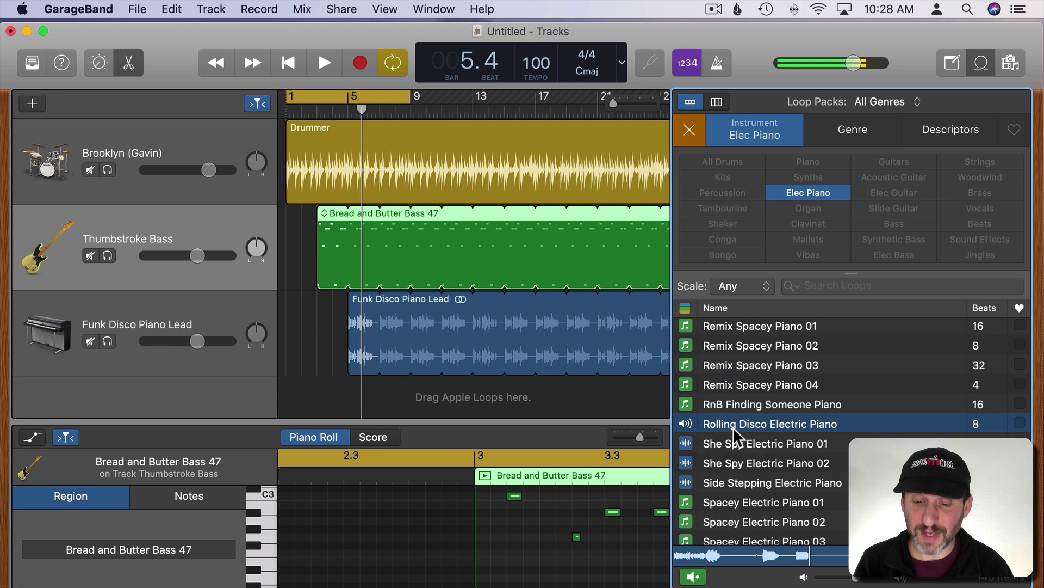
drag(741, 427, 542, 407)
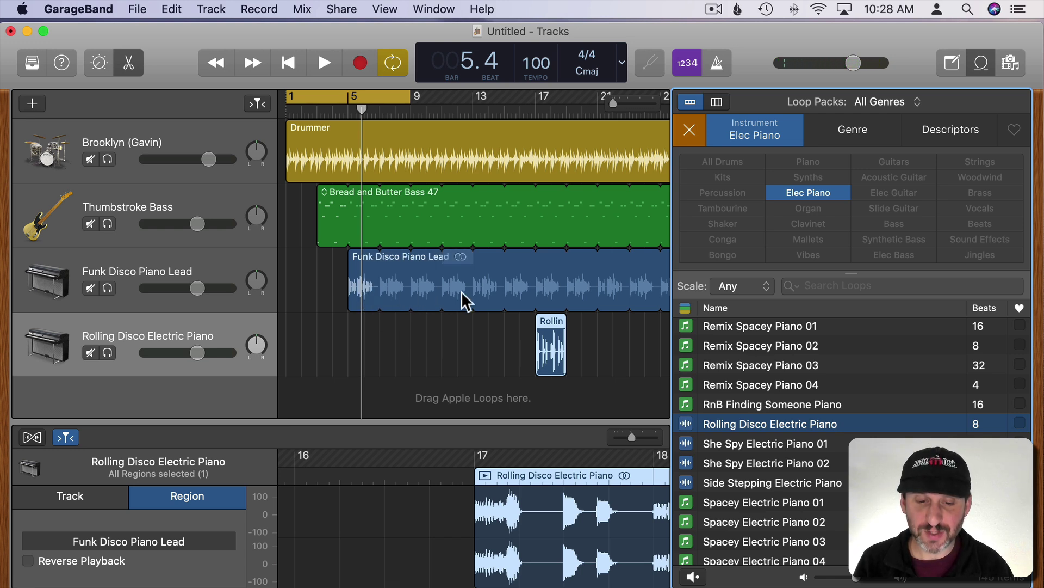
Move the Rolling Disco region to bar 21 and loop it twice
click(548, 320)
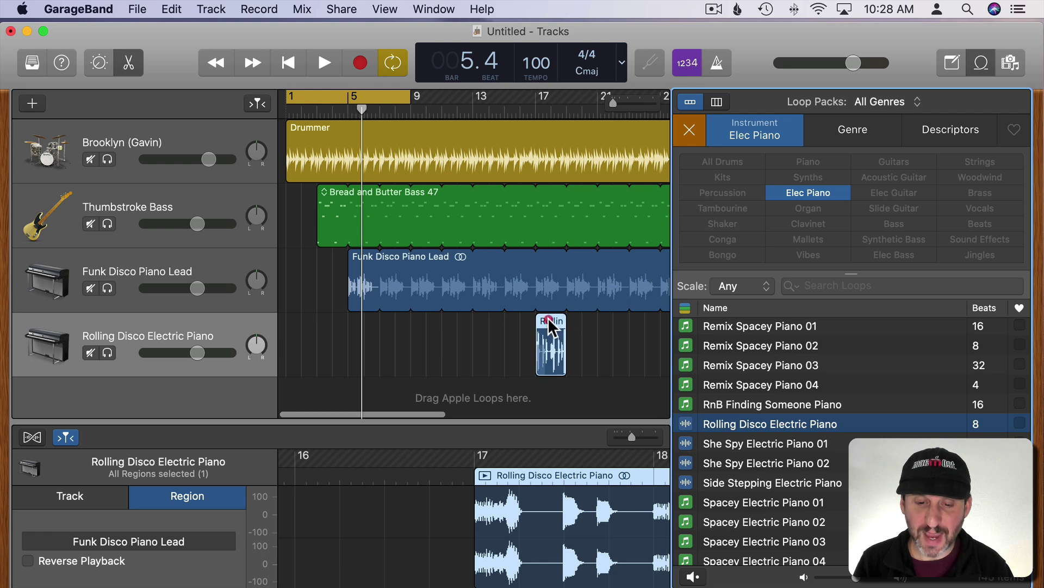
drag(548, 320, 611, 319)
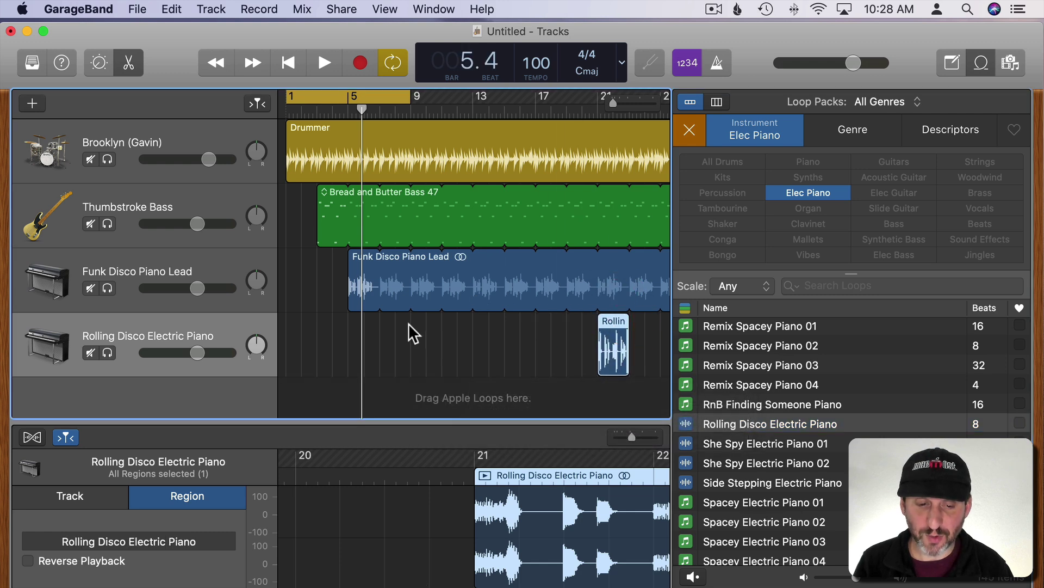
drag(628, 326, 661, 327)
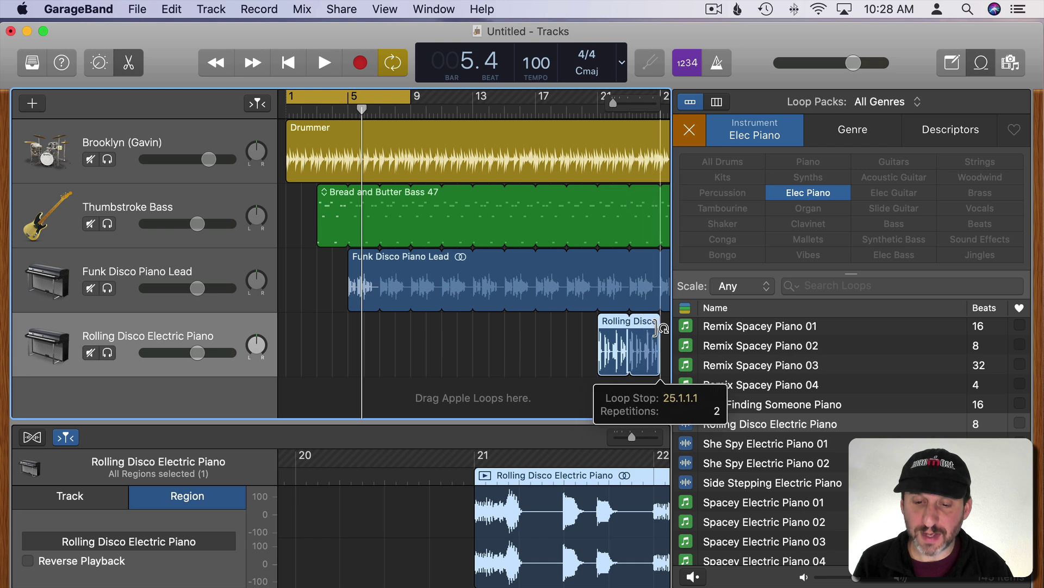
Turn off Cycle and play from bar 19 to hear the new piano part
key(space)
click(393, 62)
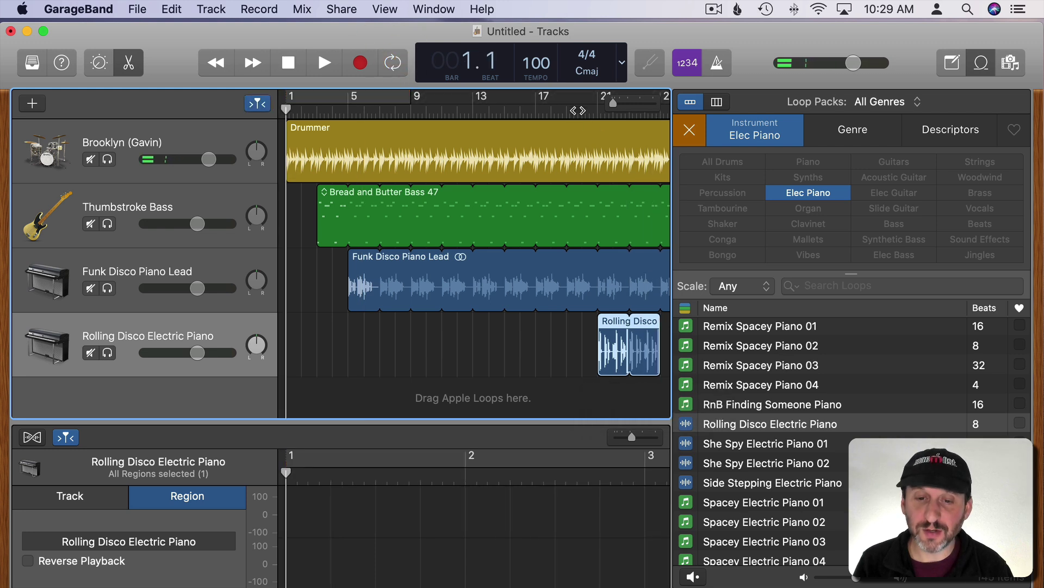
key(space)
click(564, 111)
scroll(566, 128, right, 4)
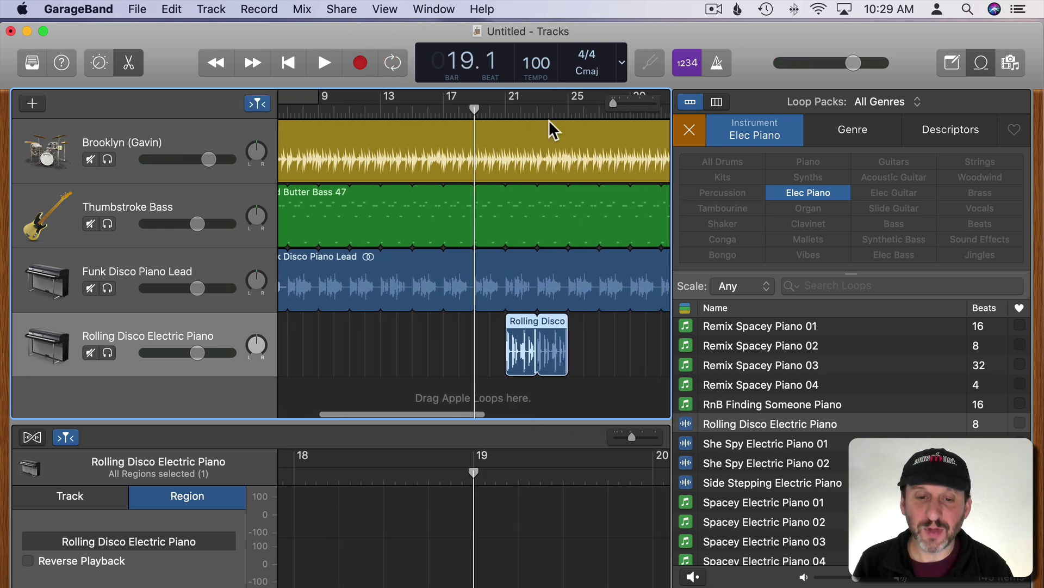
click(322, 63)
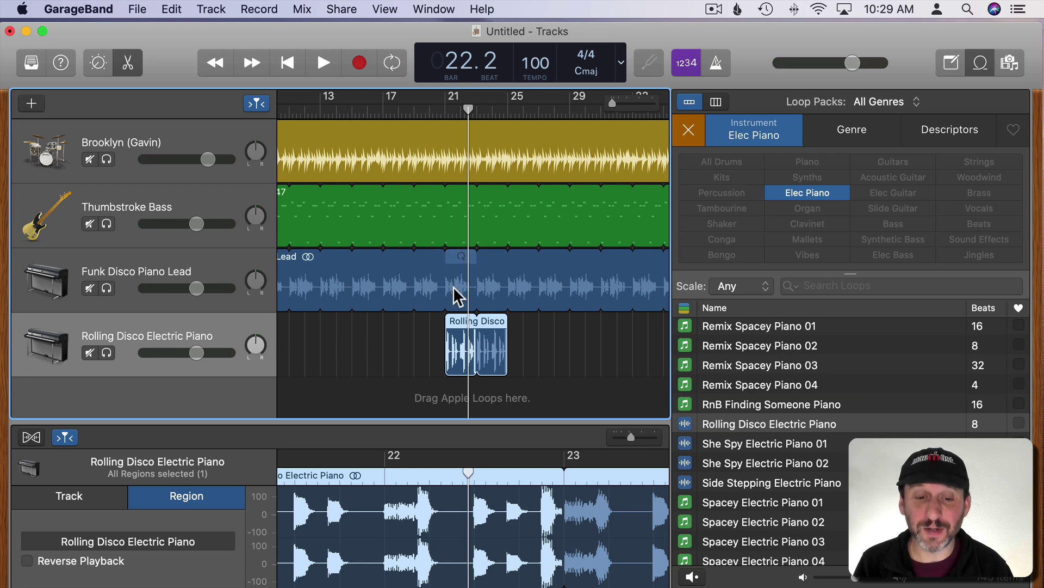
Split the Funk Disco Piano Lead region at bar 21
drag(468, 107, 446, 108)
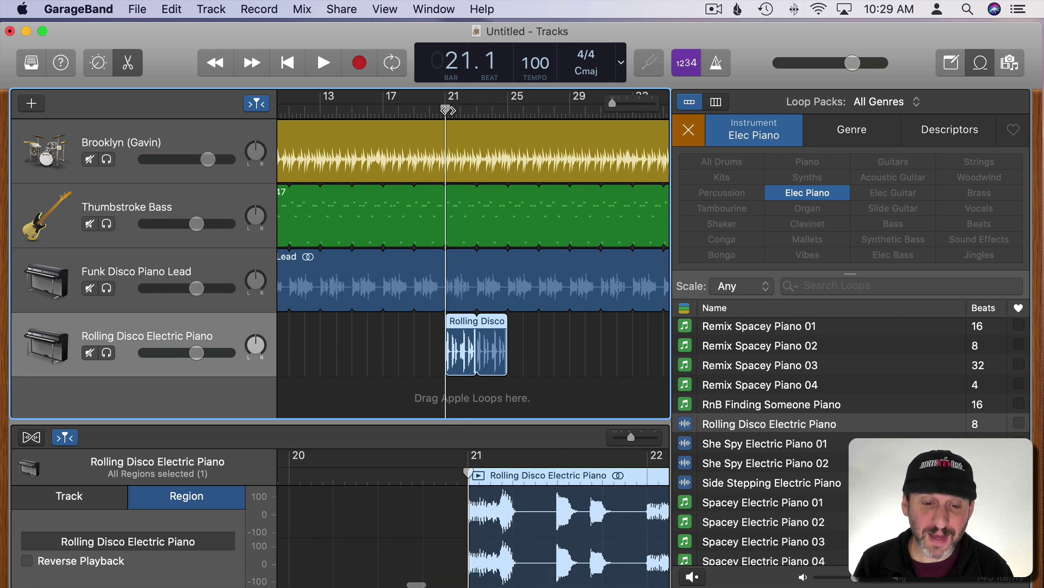
click(459, 279)
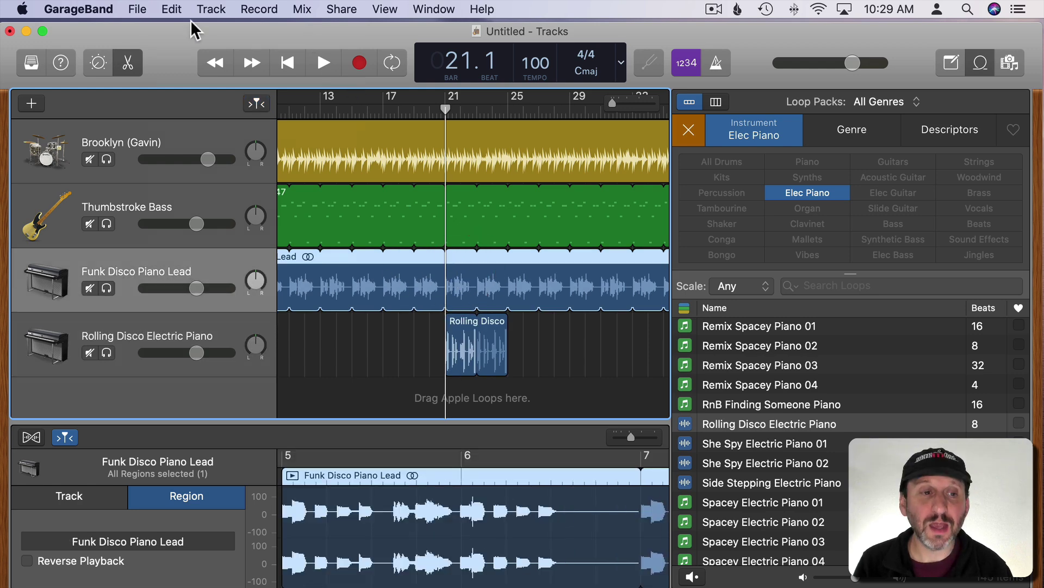
click(171, 10)
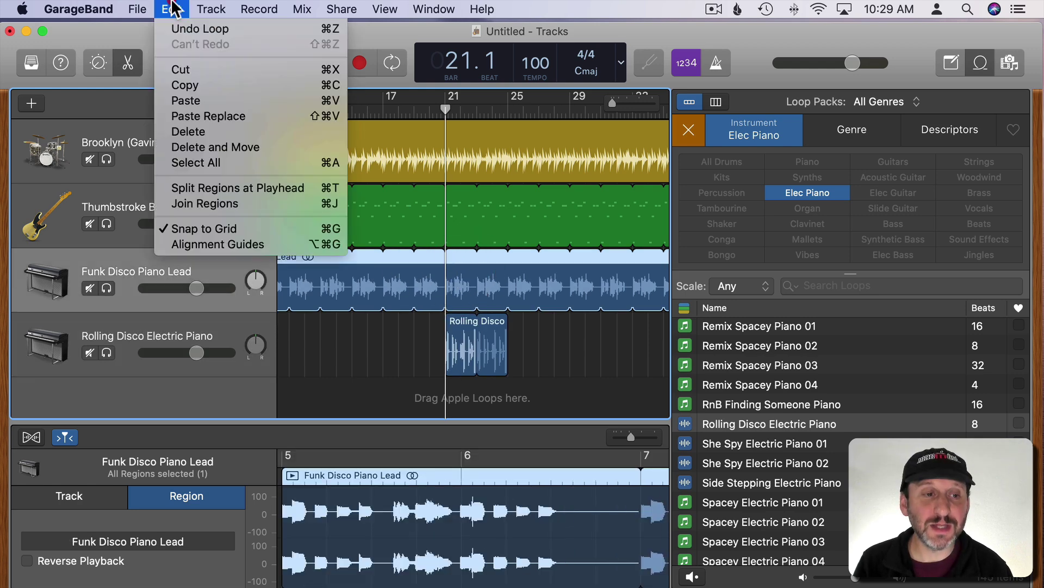
click(224, 187)
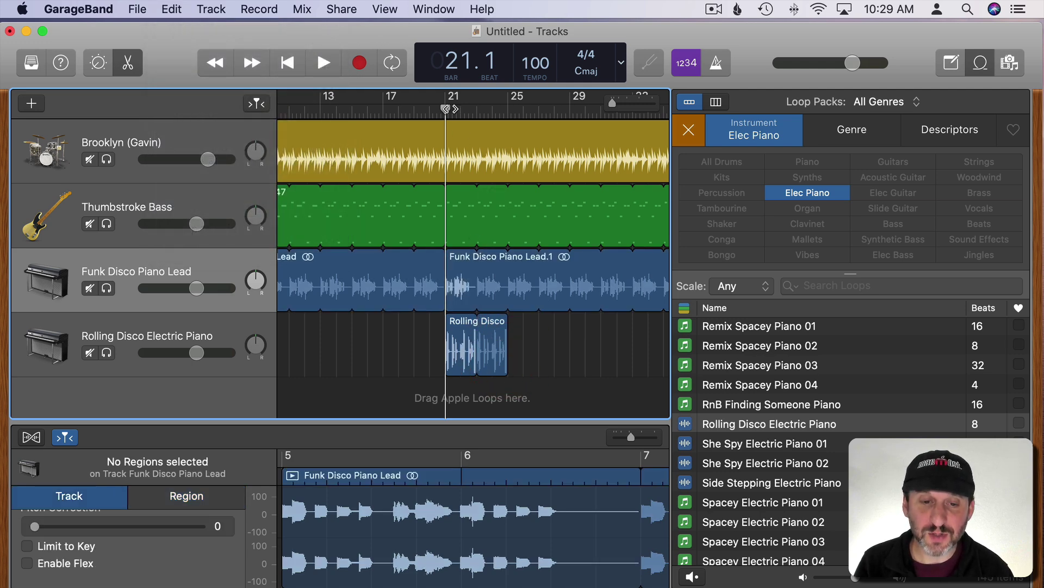
Split the piano lead at bar 25 with Cmd-T, delete the bars 21–25 piece, and play from bar 19
drag(446, 109, 507, 109)
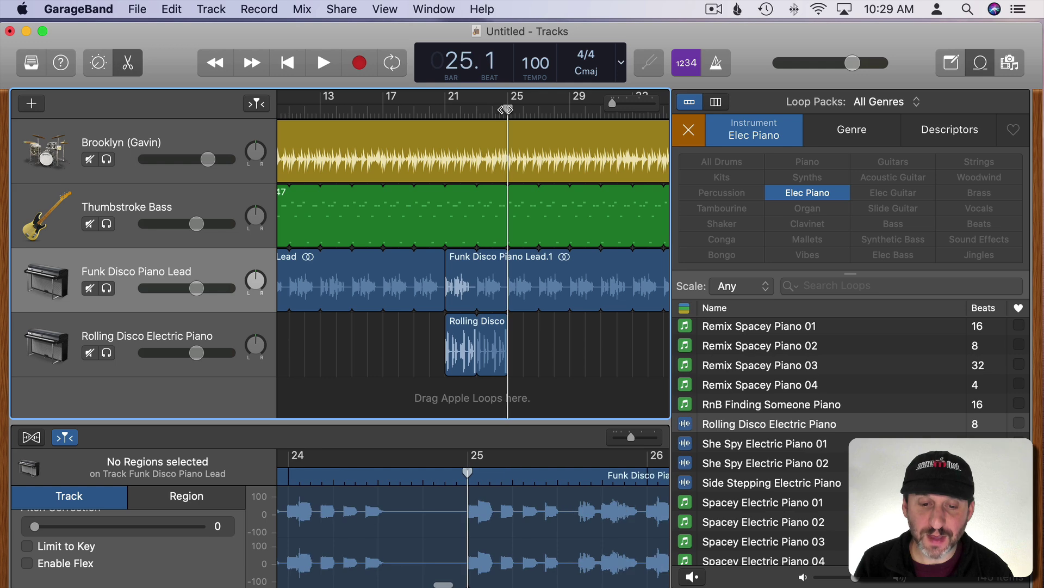
click(517, 283)
key(super+t)
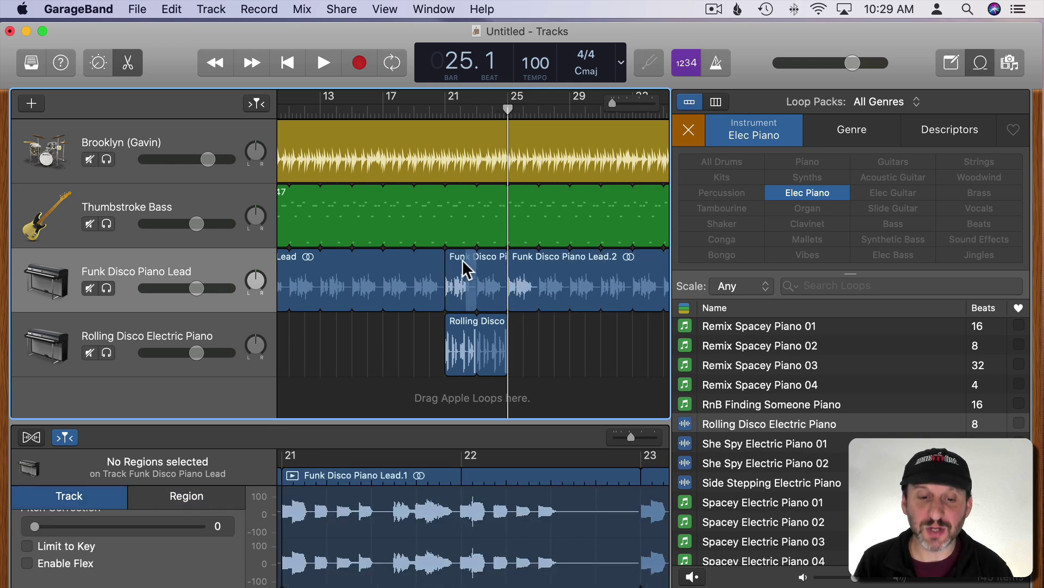
click(465, 269)
key(Delete)
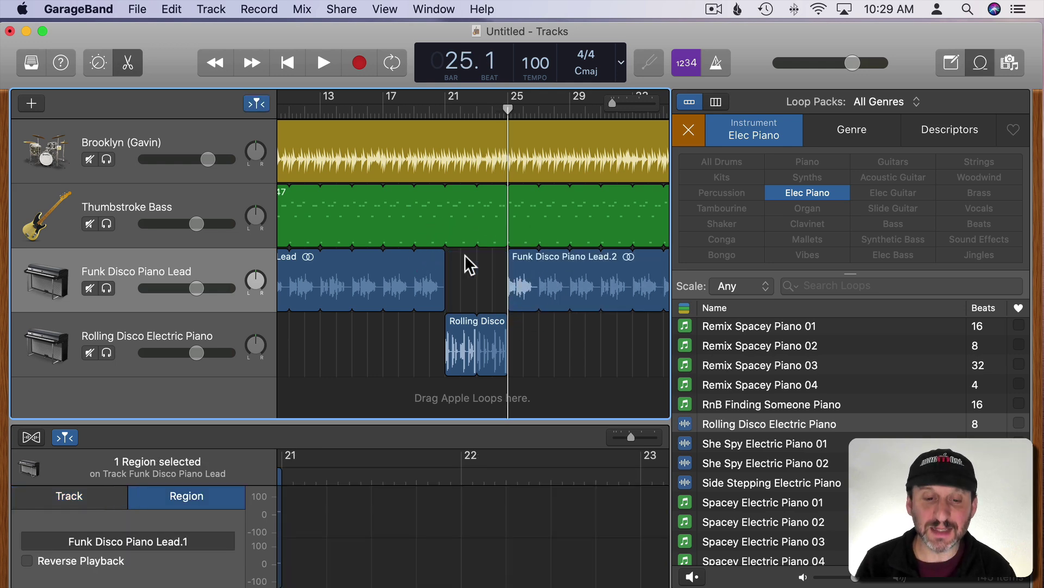
click(414, 111)
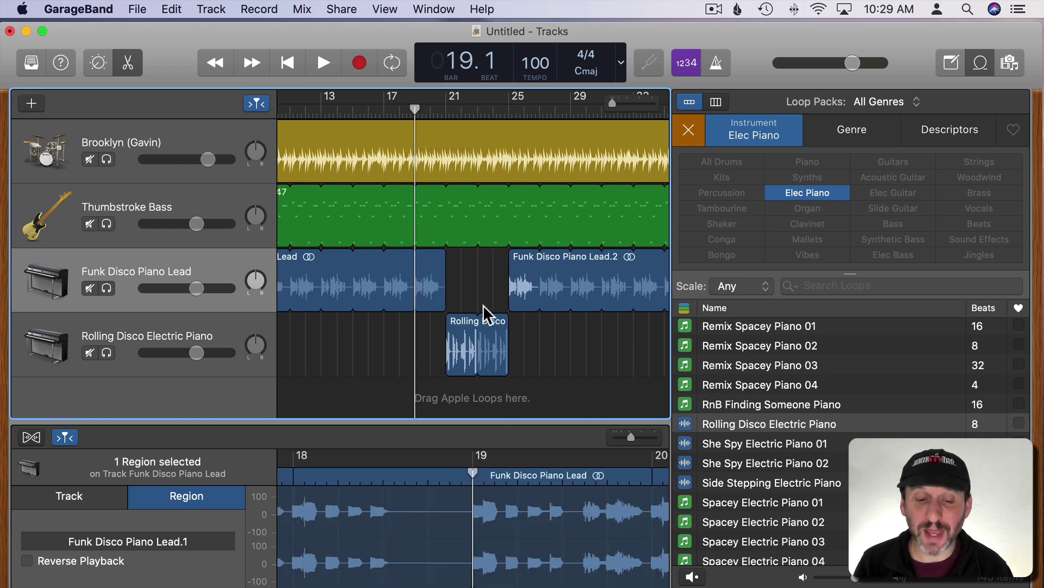
key(space)
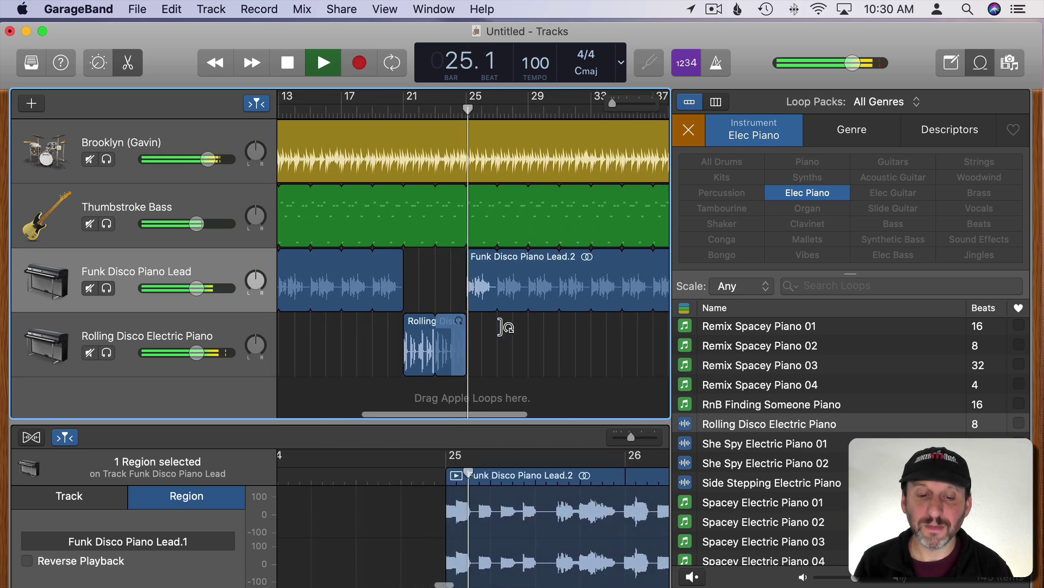
Stop playback and paste a copy of the Rolling Disco Electric Piano region at bar 41
key(space)
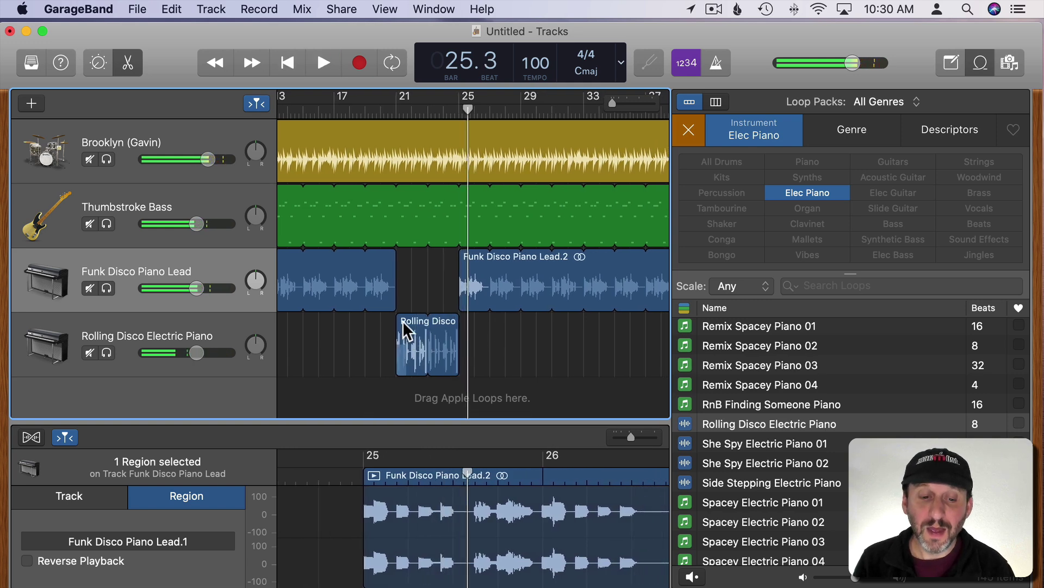
click(413, 334)
scroll(504, 361, right, 3)
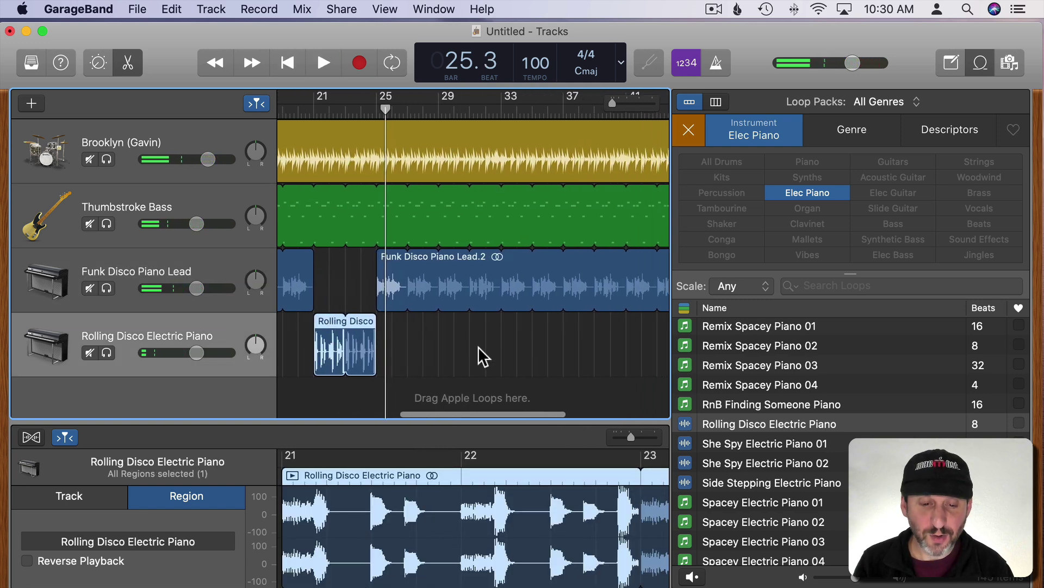
click(626, 106)
key(super+v)
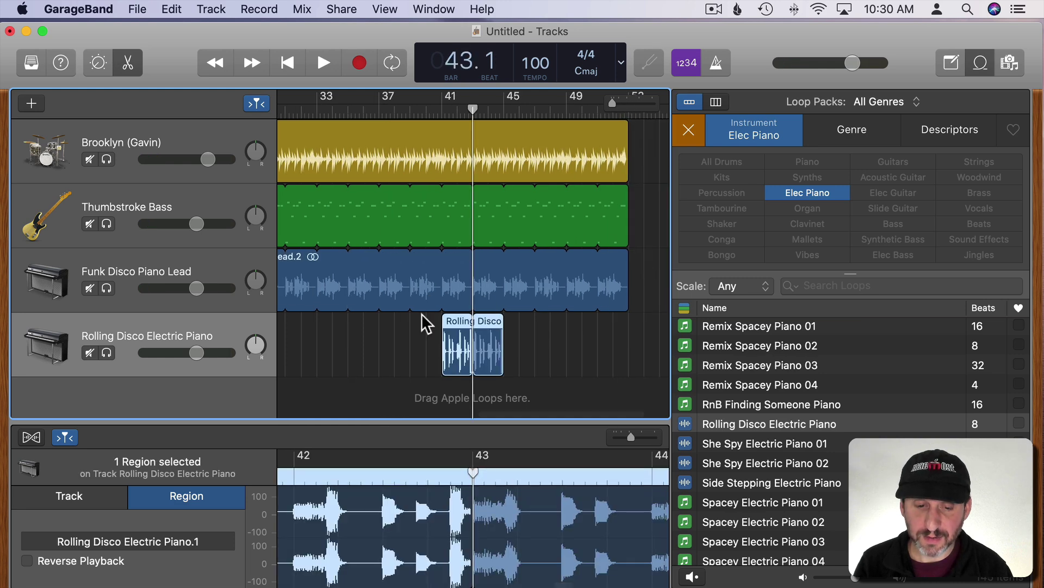
Select the long Funk Disco Piano Lead region with the playhead back at bar 41
scroll(422, 313, left, 5)
click(559, 283)
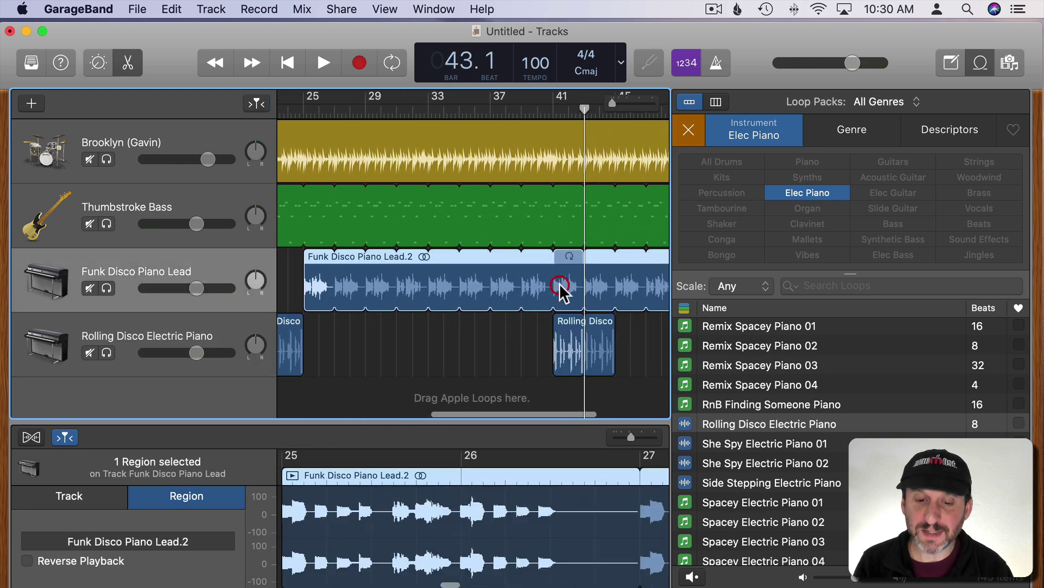
key(comma)
key(comma)
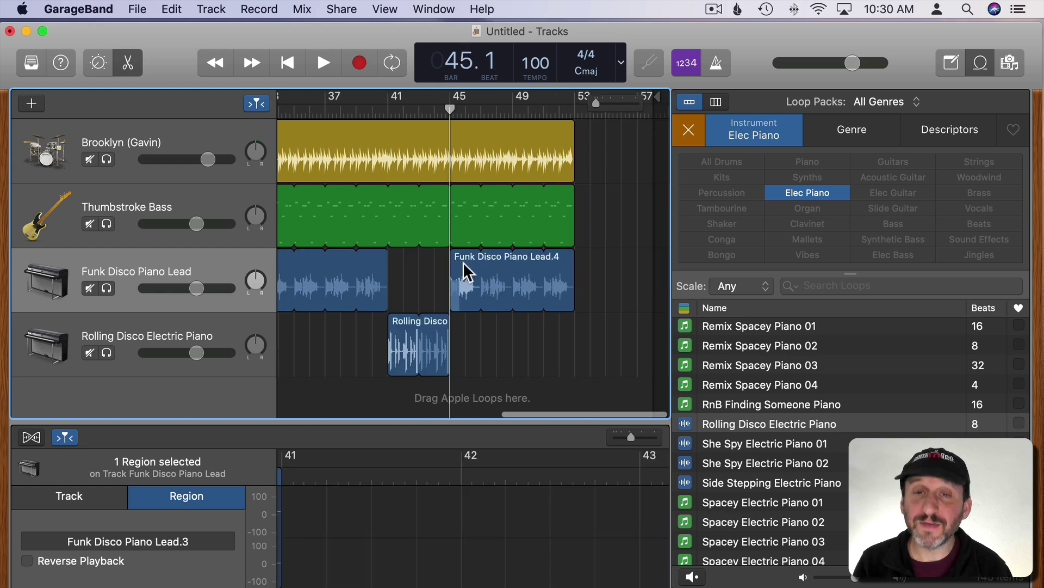
scroll(429, 307, left, 15)
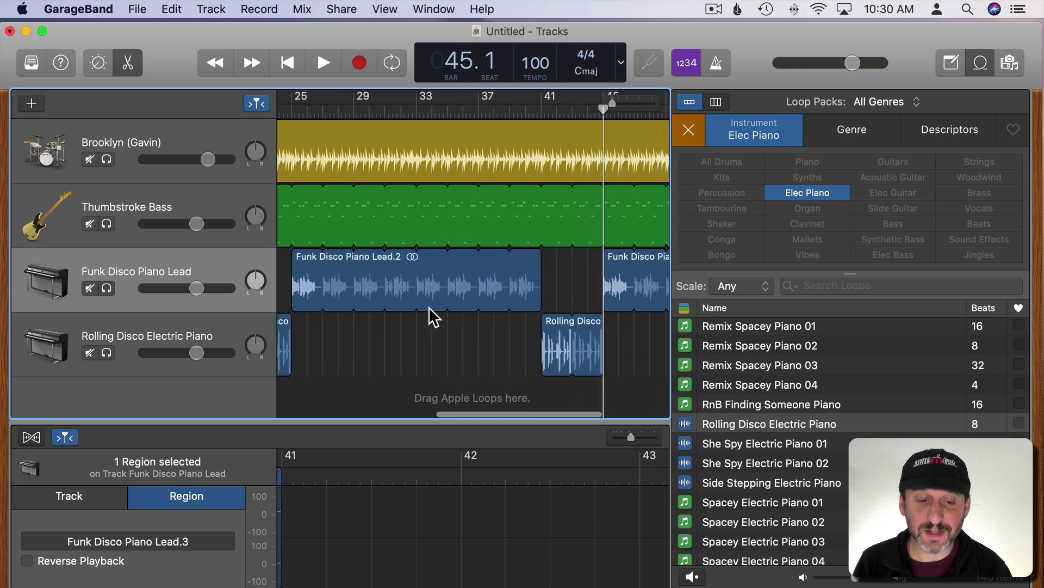
scroll(429, 307, right, 5)
scroll(428, 307, right, 5)
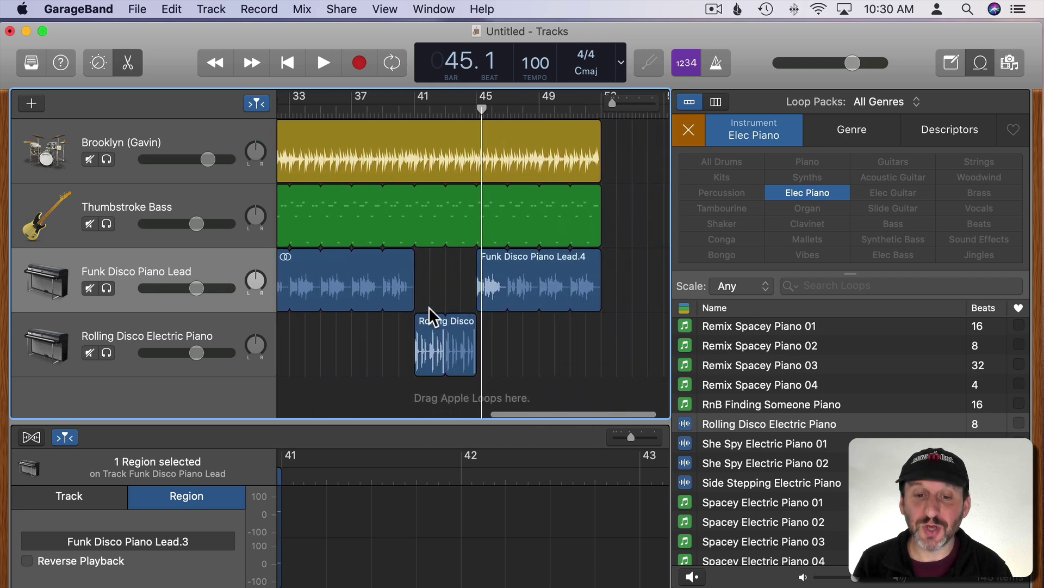
scroll(429, 306, right, 5)
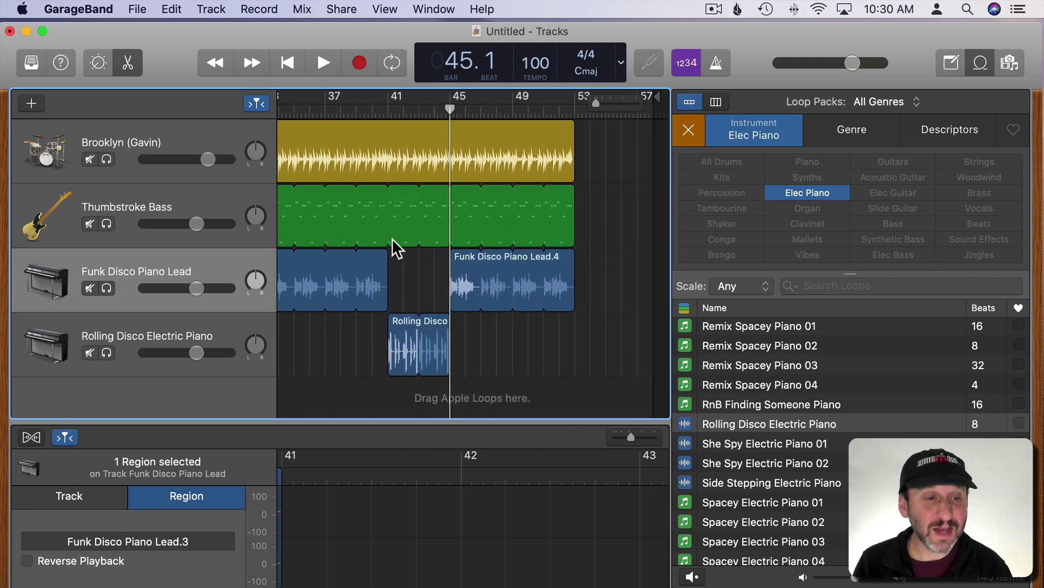
Show the Master Track and automation, with the Master Track automating Volume
click(211, 8)
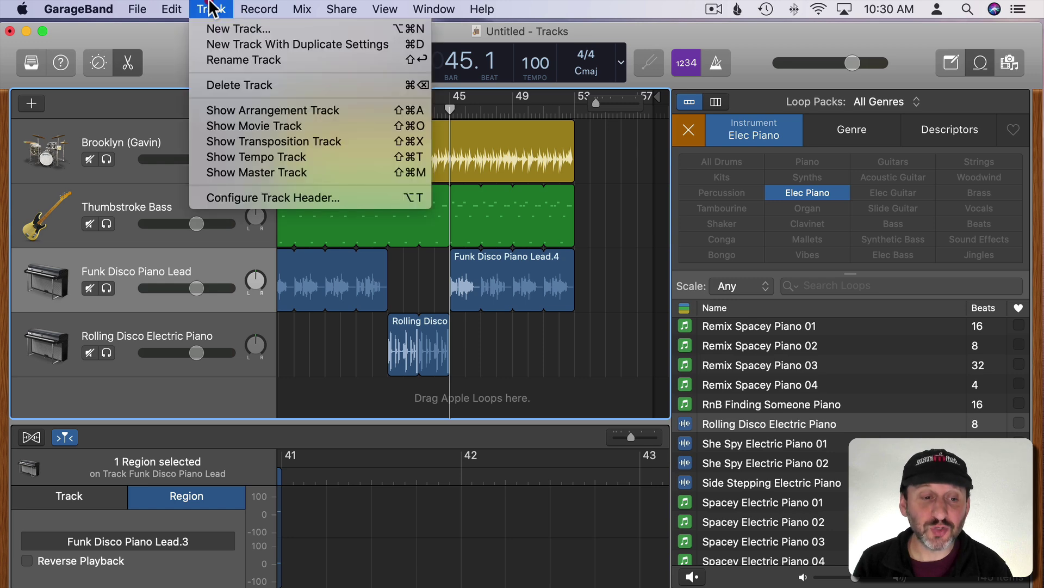
click(246, 173)
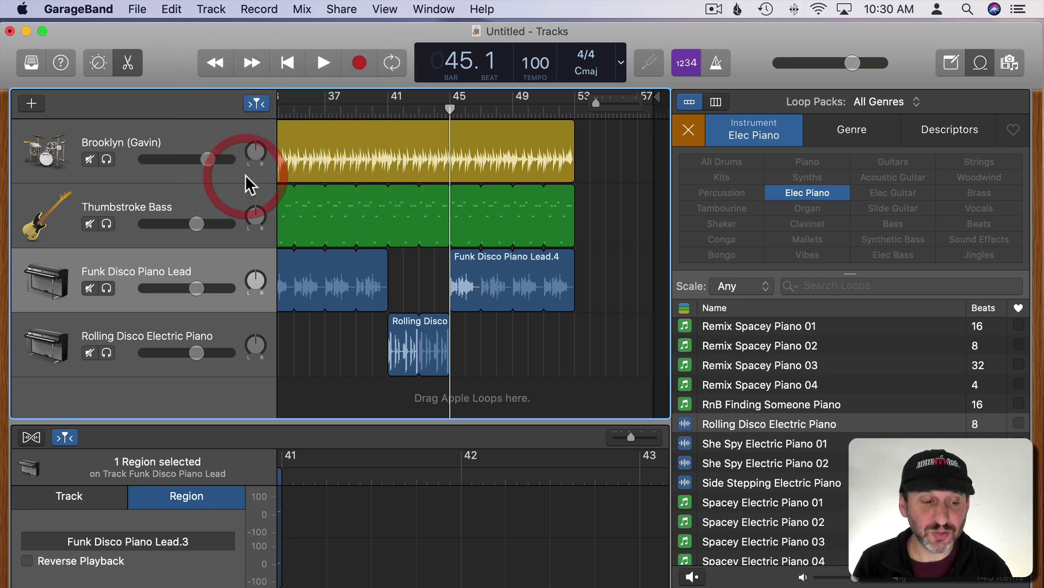
click(302, 9)
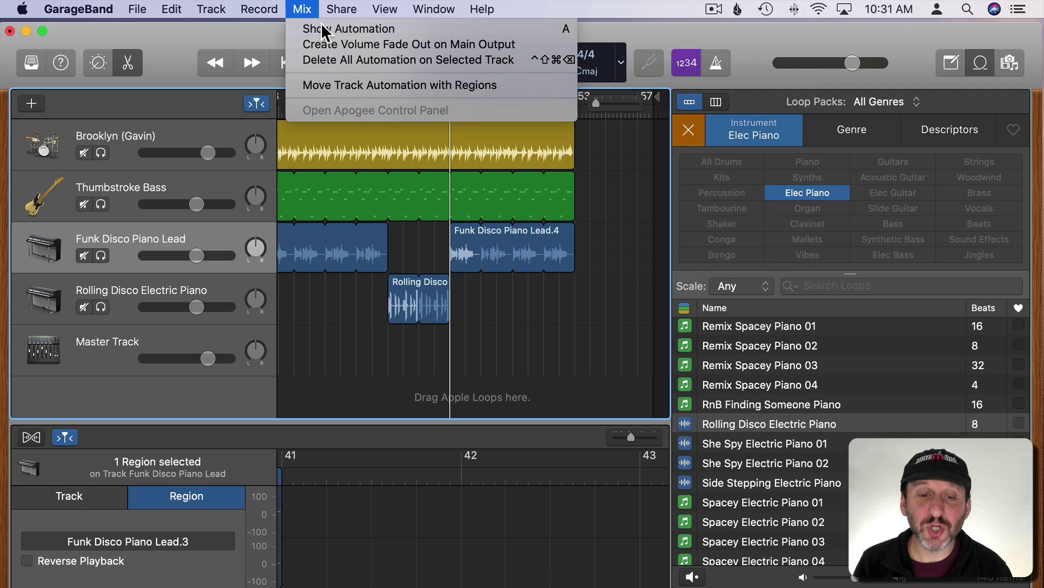
click(325, 29)
click(168, 313)
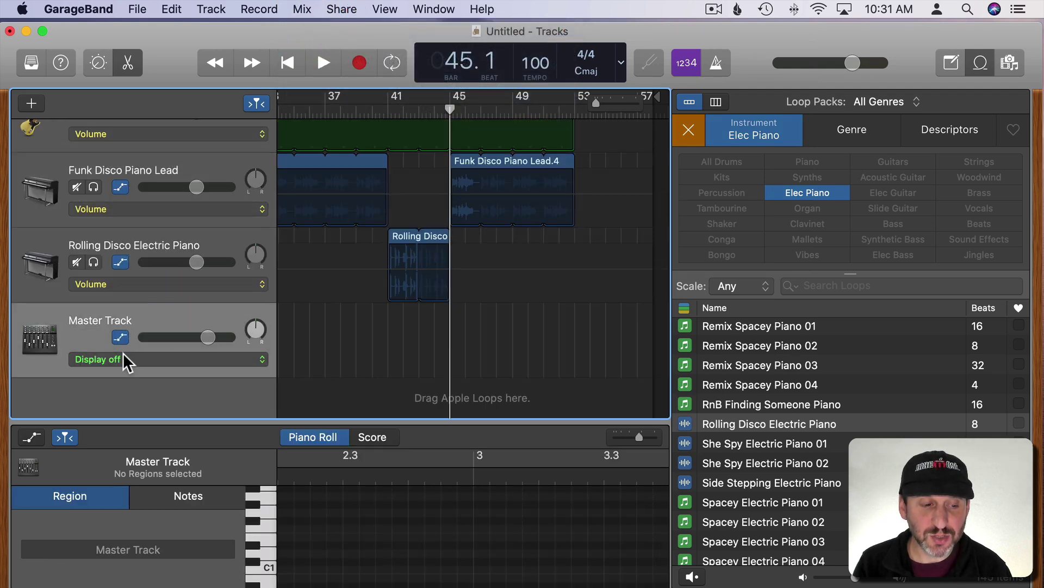
click(124, 354)
click(146, 371)
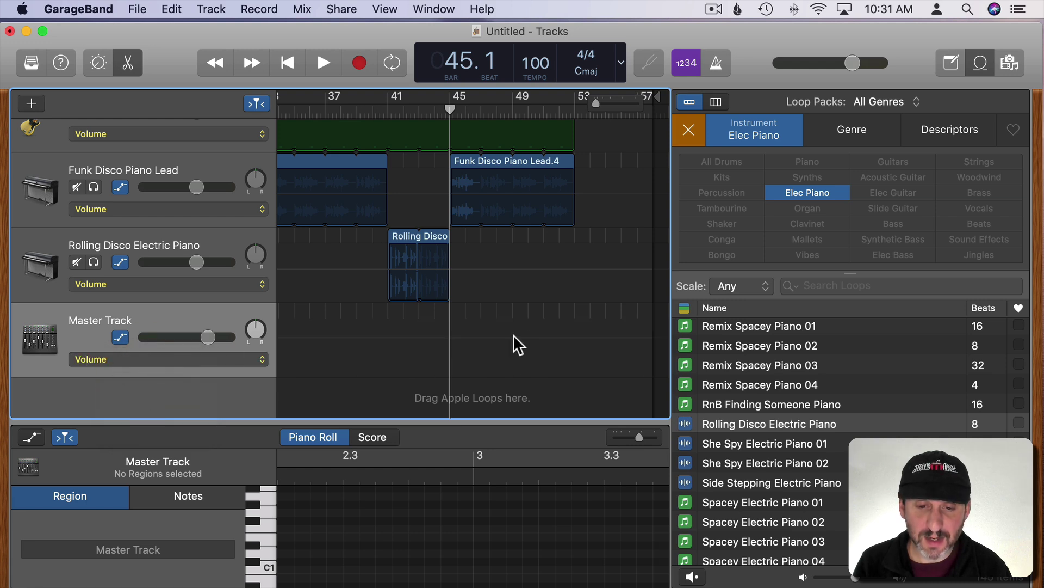
Add volume points near bars 51 and 53, pull the last down, and play the fade from bar 51
click(544, 339)
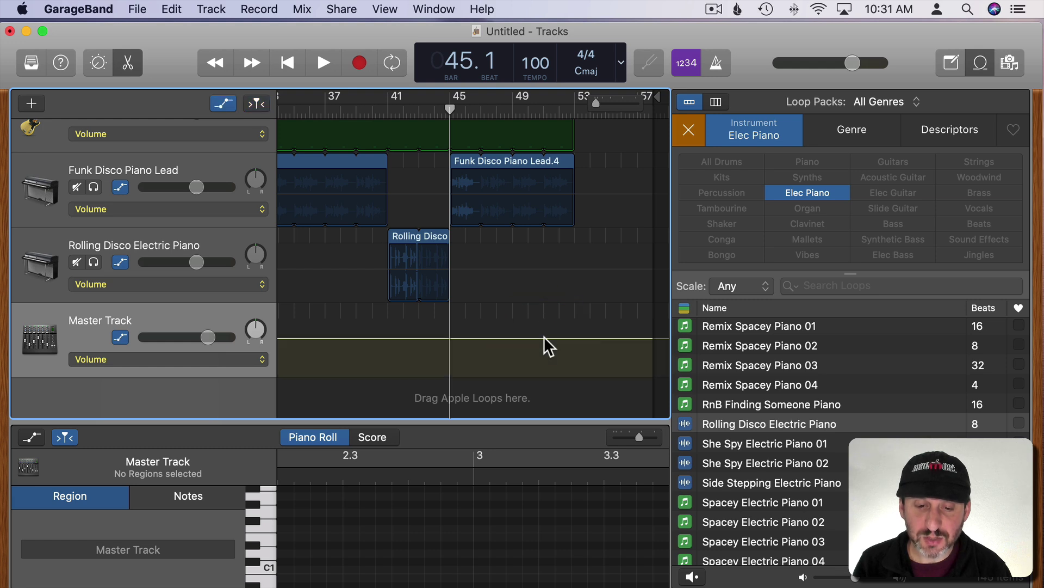
click(544, 337)
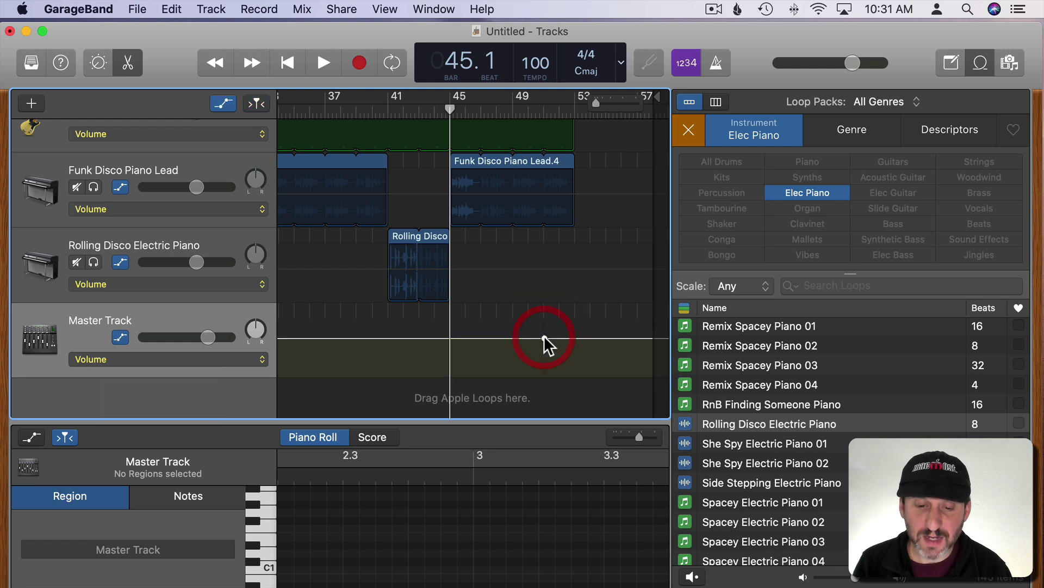
click(576, 337)
drag(576, 338, 576, 376)
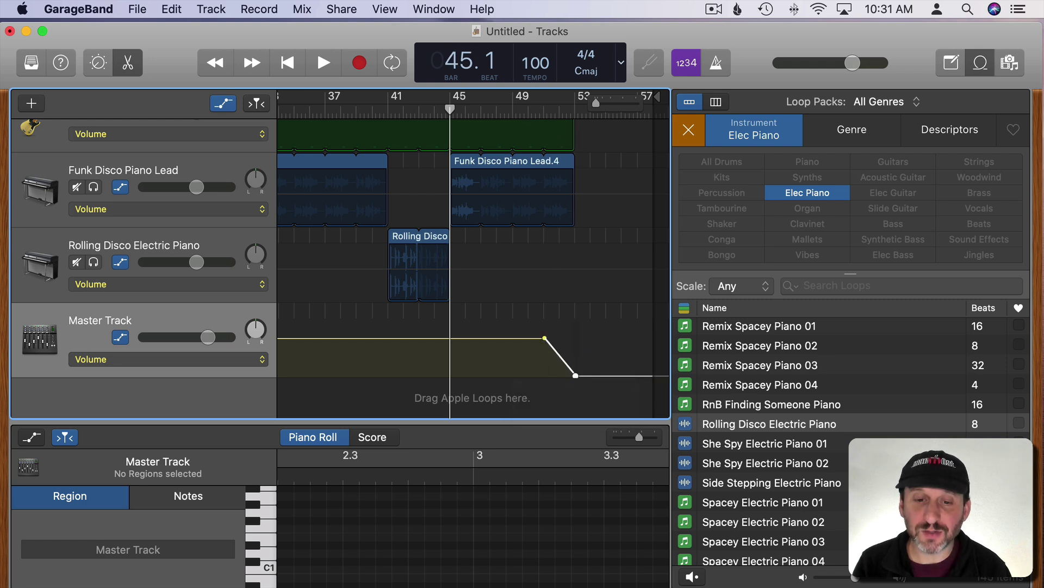
click(544, 106)
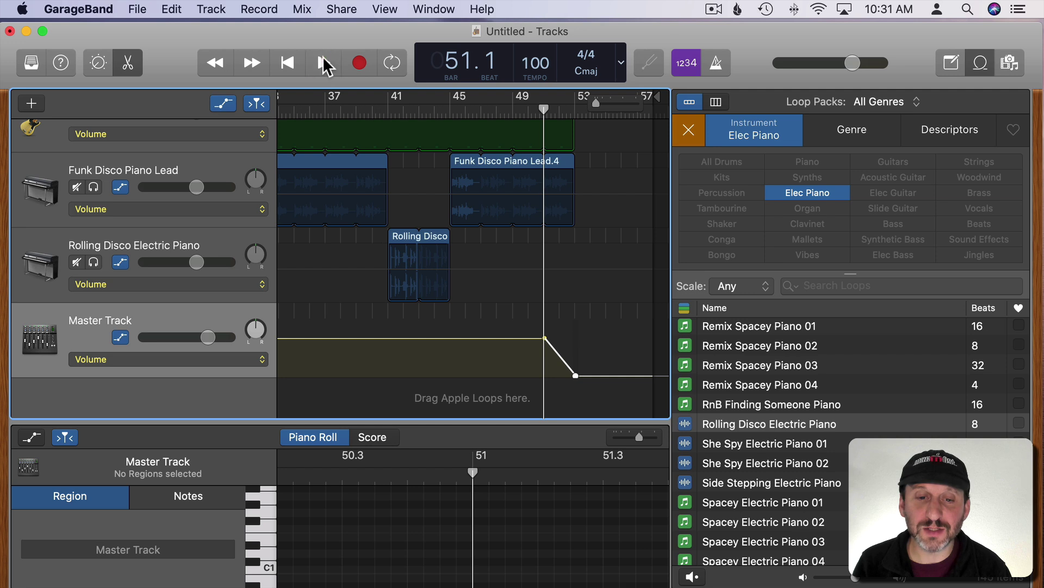
click(324, 64)
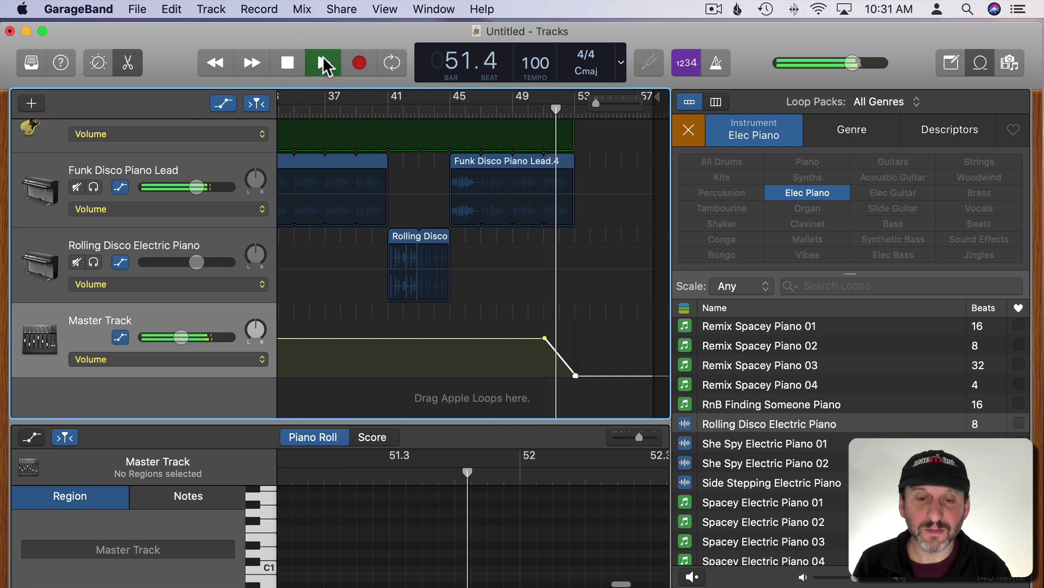
click(290, 64)
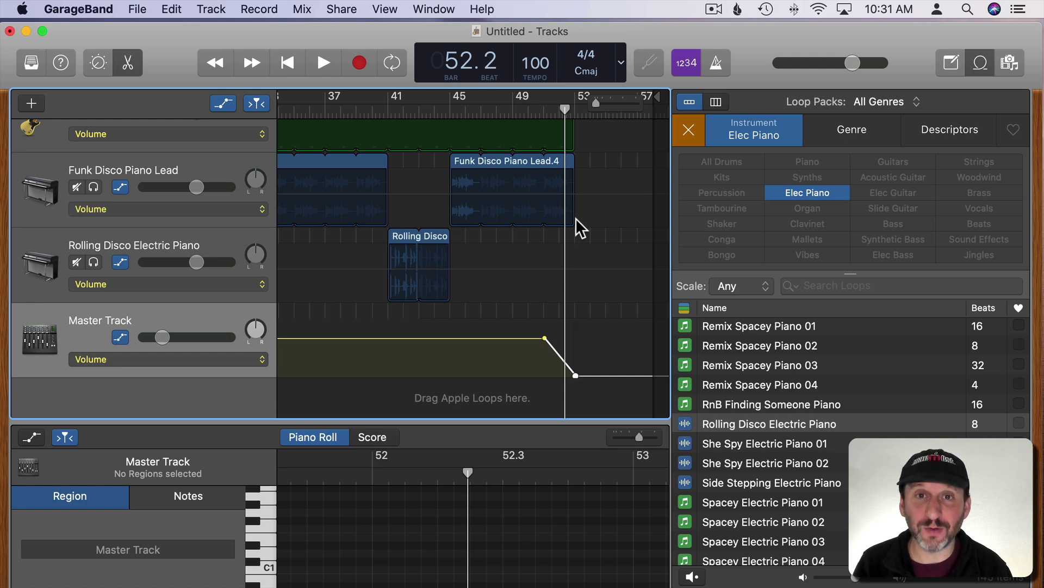
From the song start, open Share > Export Song to Disk and keep AAC High Quality (192 kBit/s)
scroll(576, 218, up, 5)
click(288, 64)
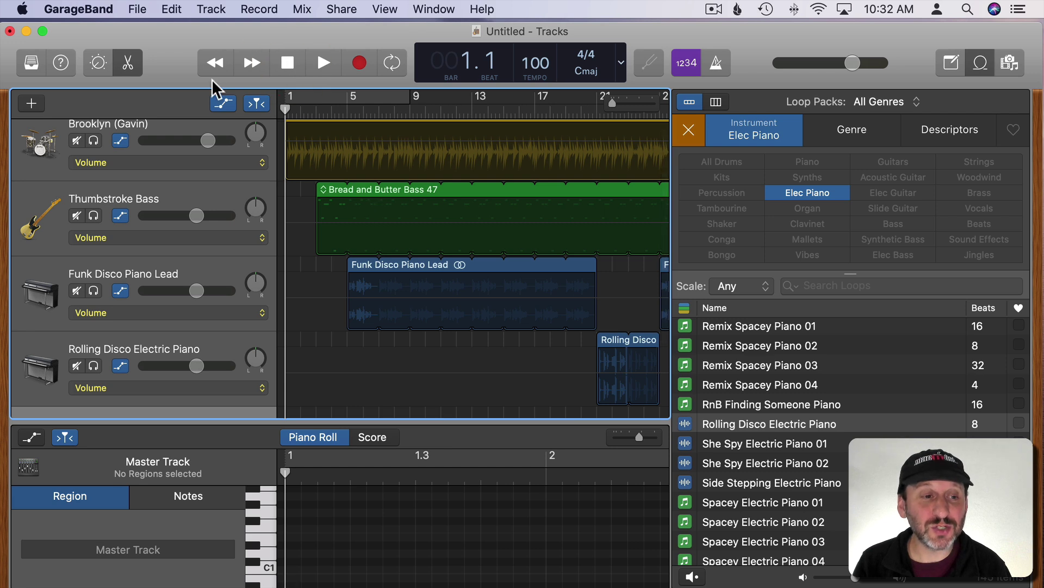
click(341, 10)
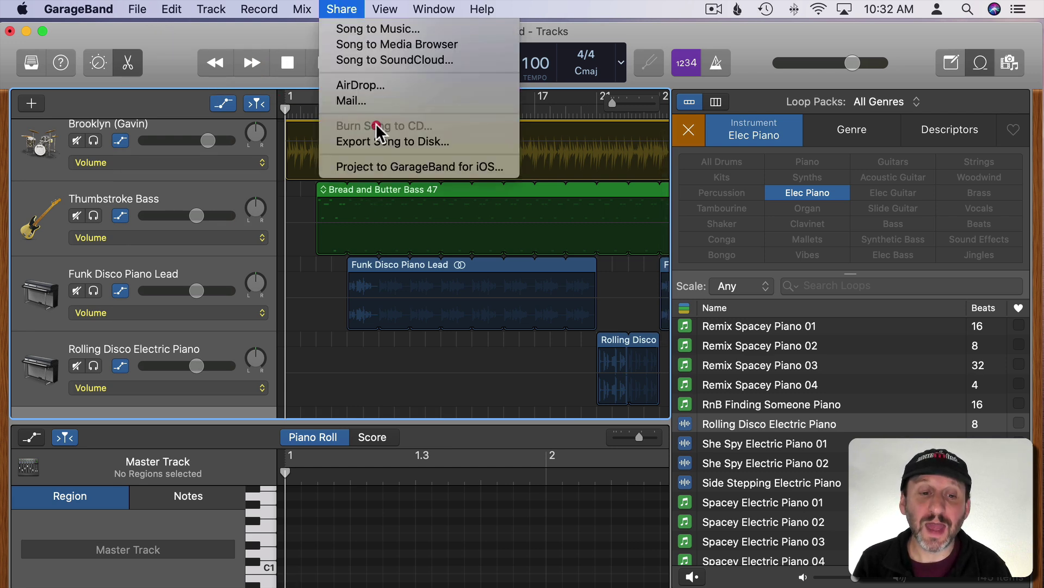
click(379, 141)
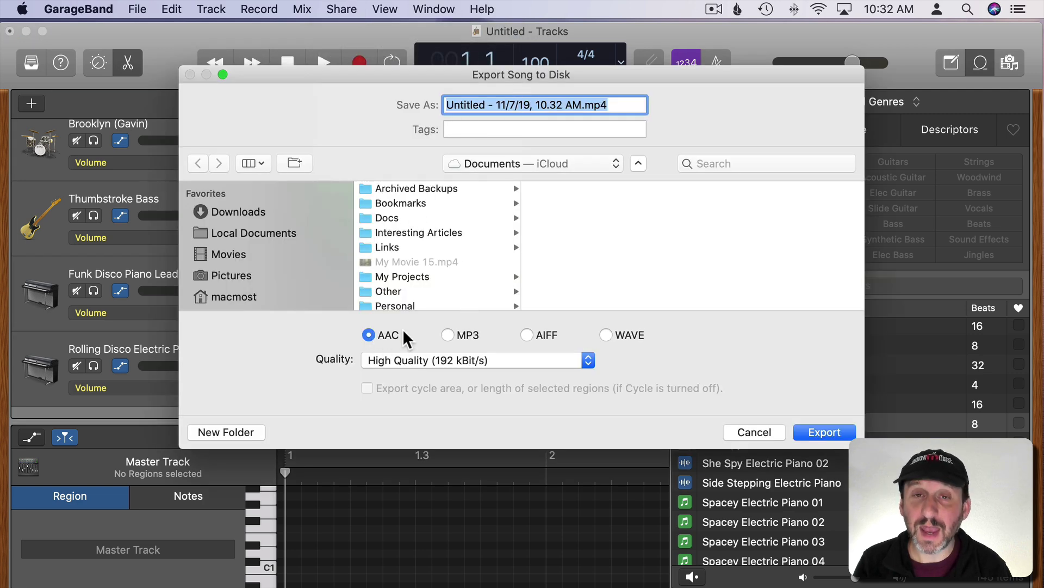
click(421, 361)
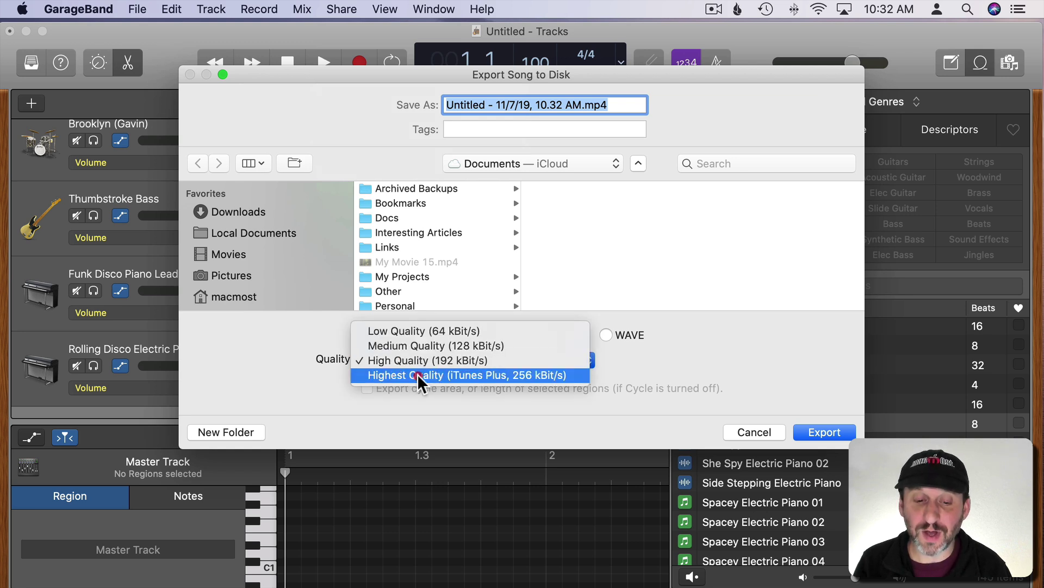
click(312, 344)
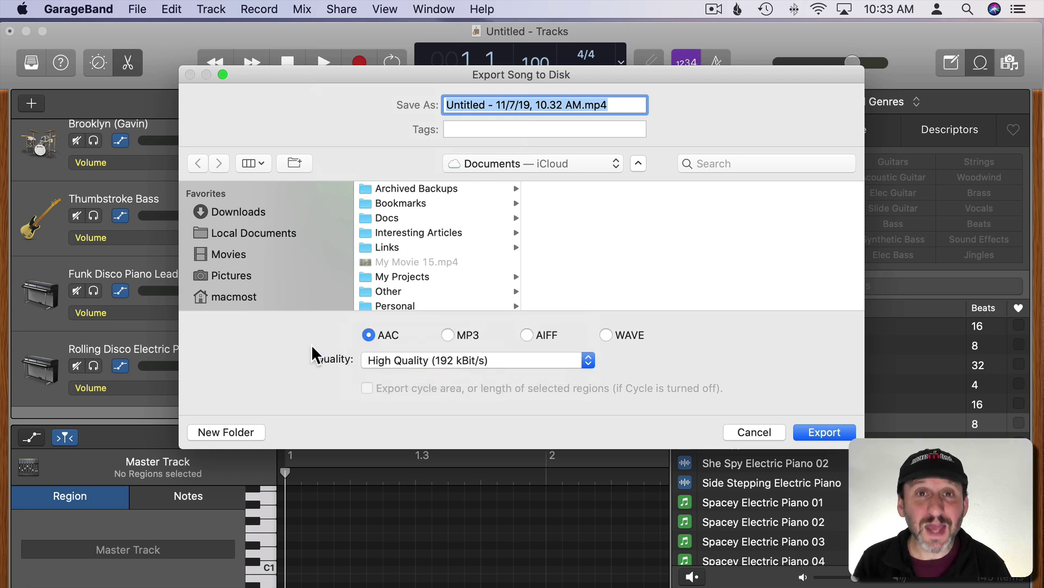